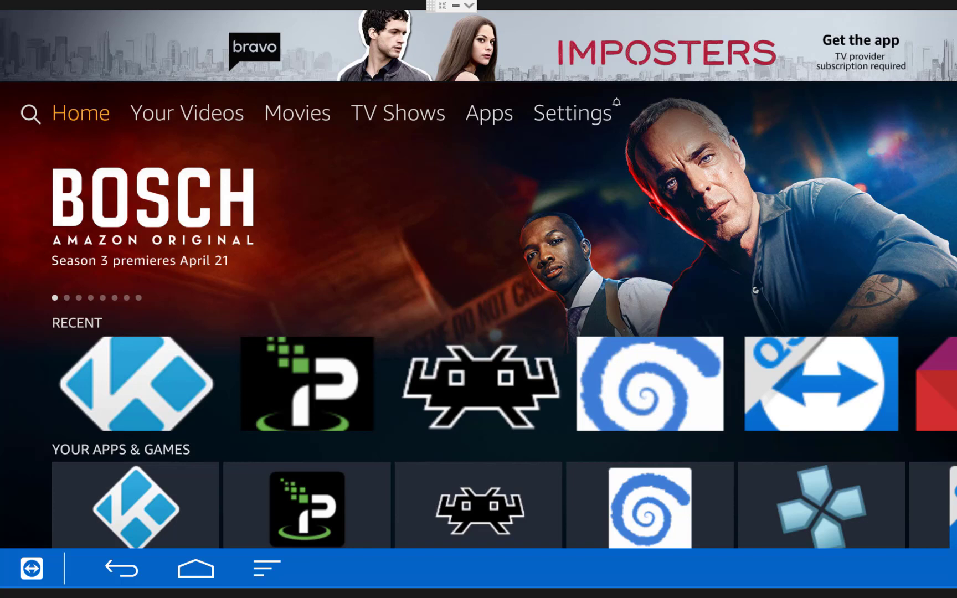
# Open the Fire TV Settings from the home screen.
pyautogui.press('Right')
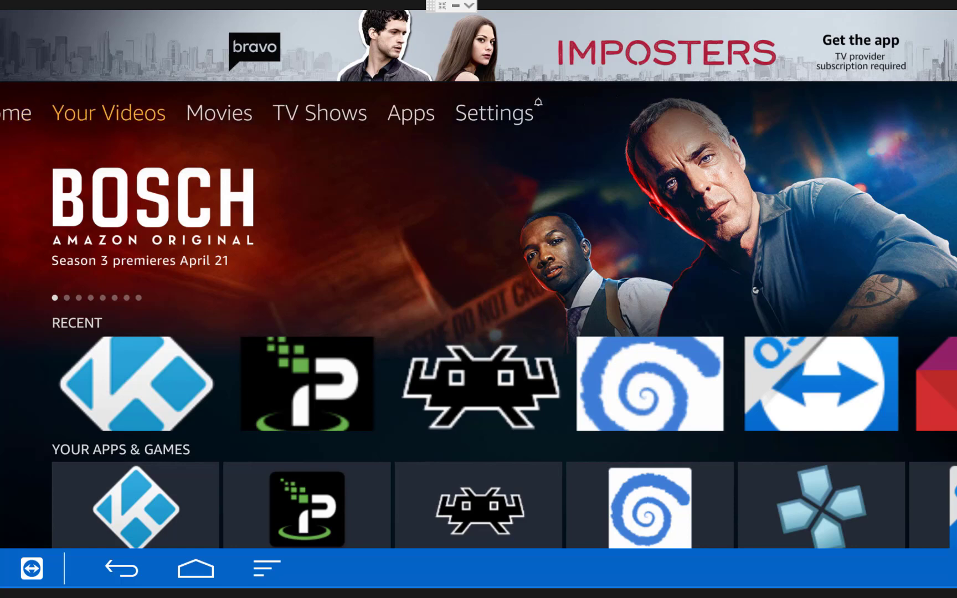
pyautogui.press('Right')
pyautogui.press('Right')
pyautogui.press('Right')
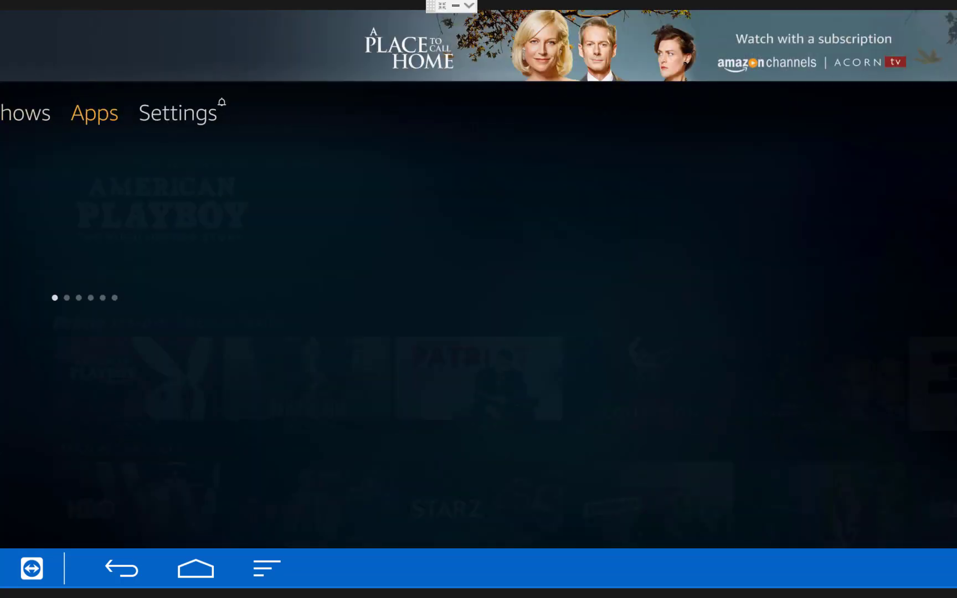
pyautogui.press('Right')
pyautogui.press('Down')
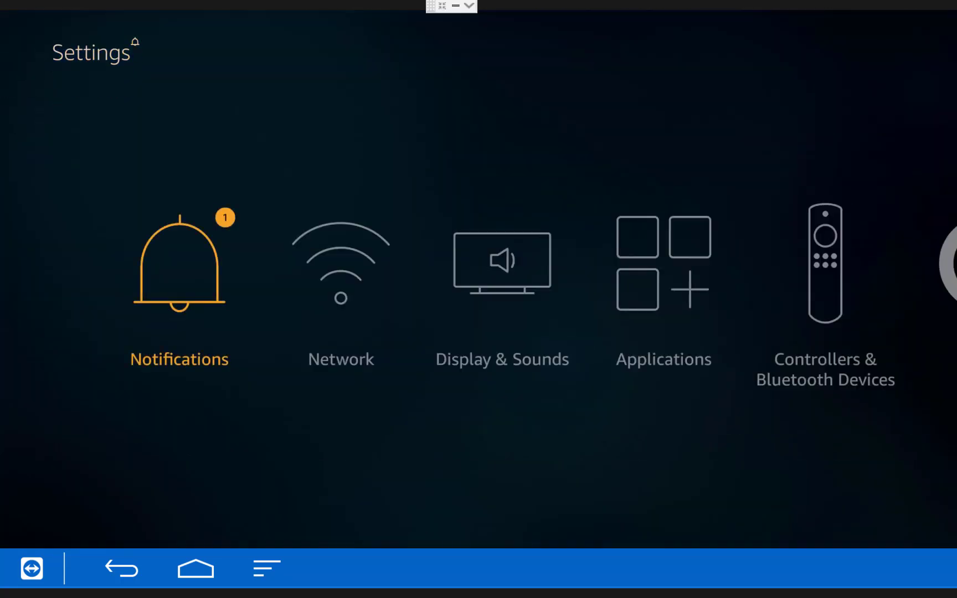
# Open the Developer options within the Device settings.
pyautogui.press('Right')
pyautogui.press('Right')
pyautogui.press('Right')
pyautogui.press('Right')
pyautogui.press('Right')
pyautogui.press('Right')
pyautogui.press('Right')
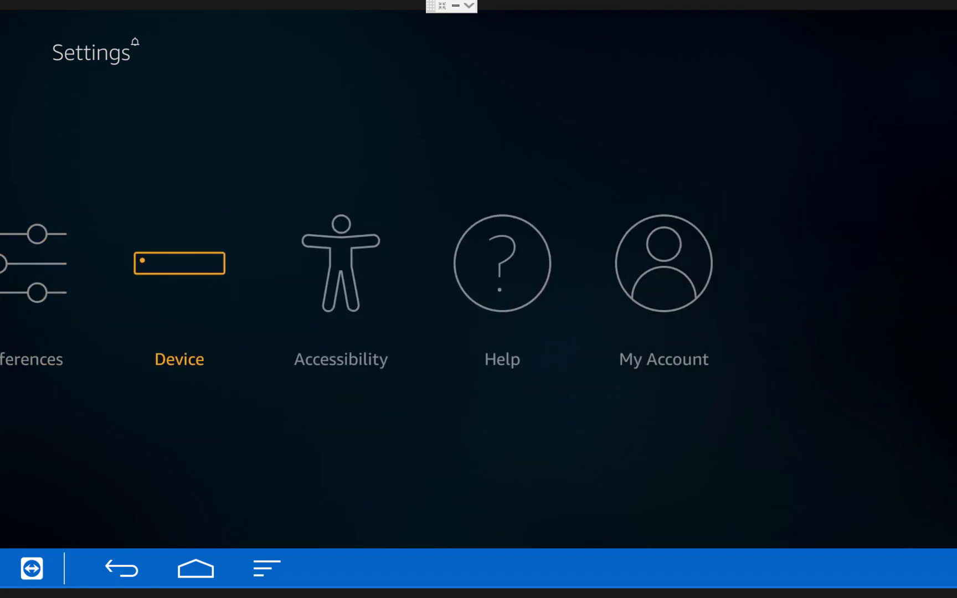
pyautogui.press('Return')
pyautogui.press('Down')
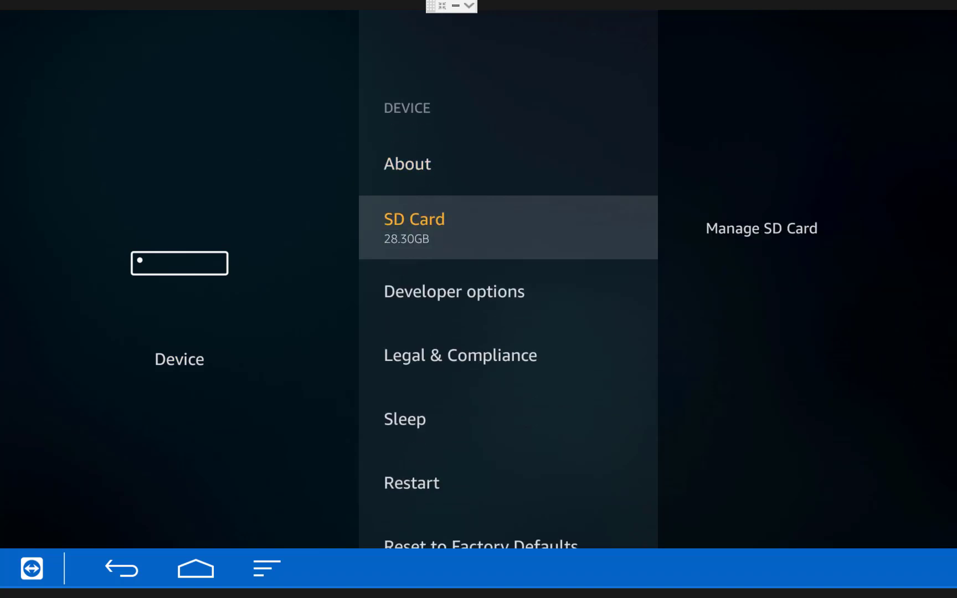
pyautogui.press('Down')
pyautogui.press('Return')
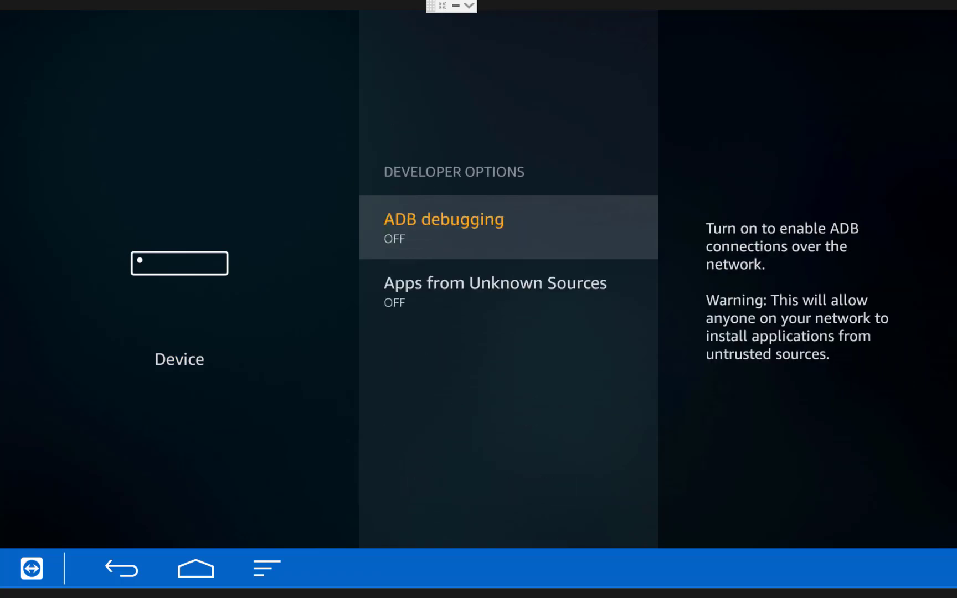
# Turn on Apps from Unknown Sources, accept the risk notice, and return to the main settings categories.
pyautogui.press('Down')
pyautogui.press('Return')
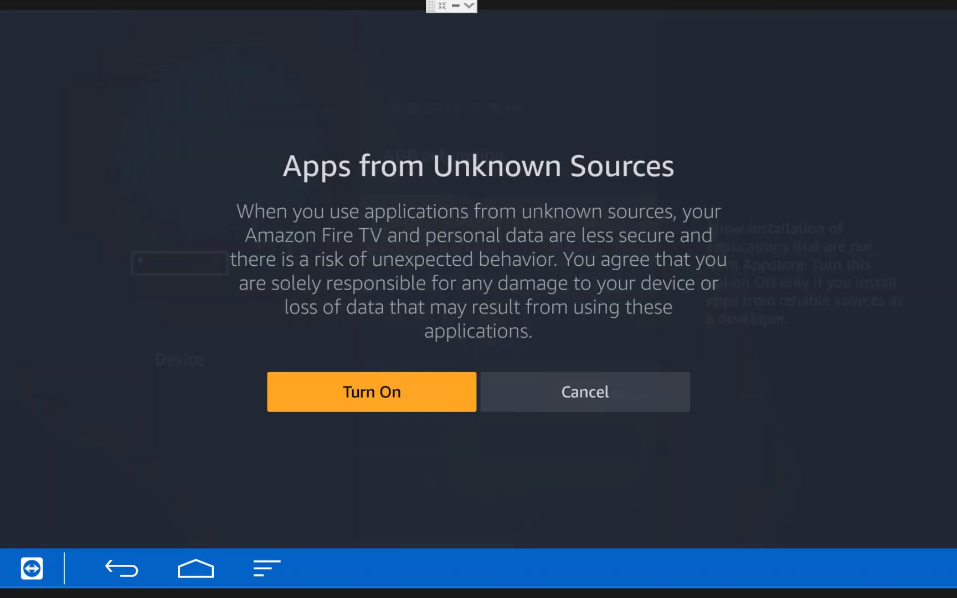
pyautogui.press('Return')
pyautogui.press('Up')
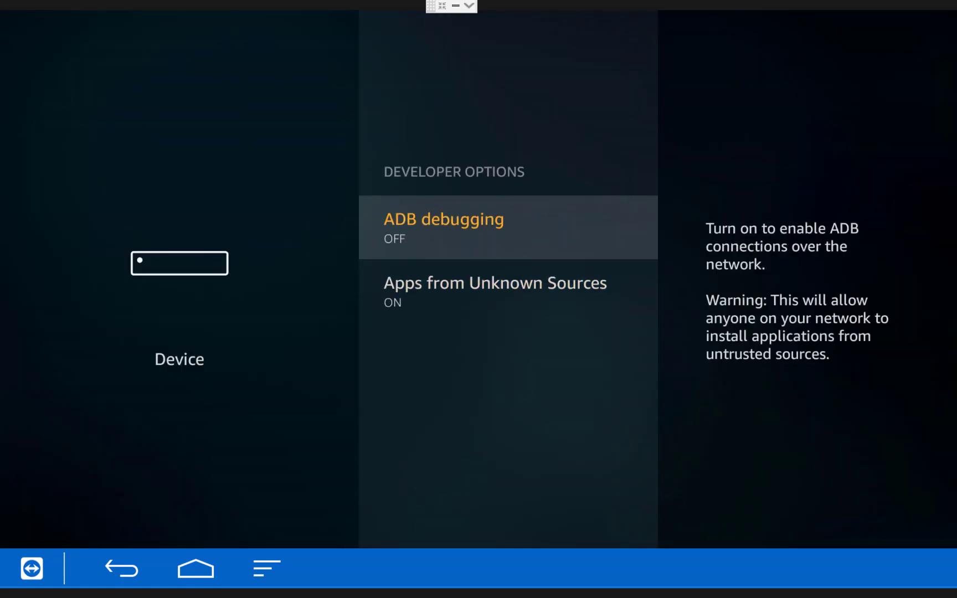
pyautogui.press('Escape')
pyautogui.press('Escape')
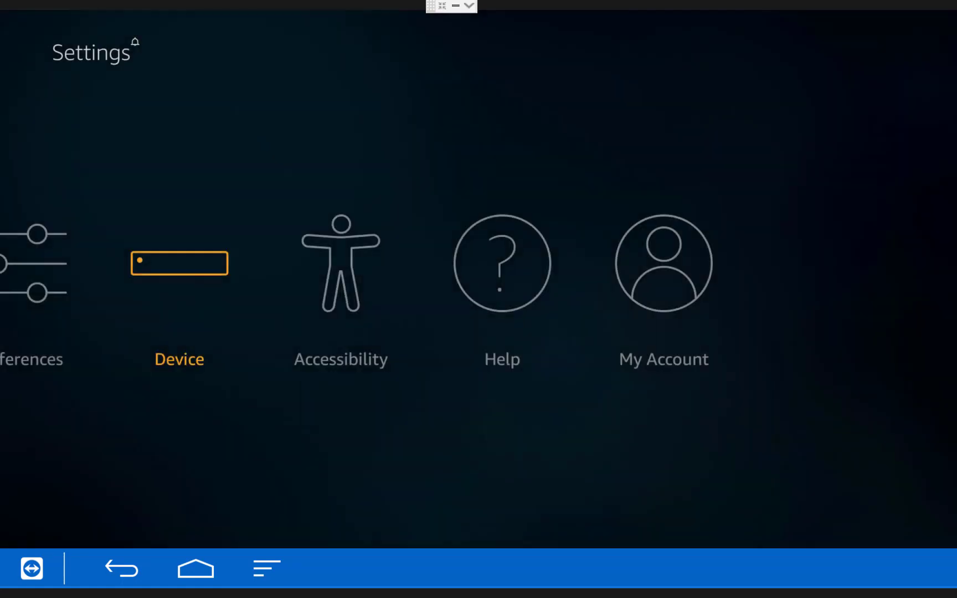
# Leave Settings and open the Fire TV search.
pyautogui.press('Left')
pyautogui.press('Left')
pyautogui.press('Left')
pyautogui.press('Left')
pyautogui.press('Left')
pyautogui.press('Left')
pyautogui.press('Left')
pyautogui.press('Up')
pyautogui.press('Left')
pyautogui.press('Left')
pyautogui.press('Left')
pyautogui.press('Left')
pyautogui.press('Left')
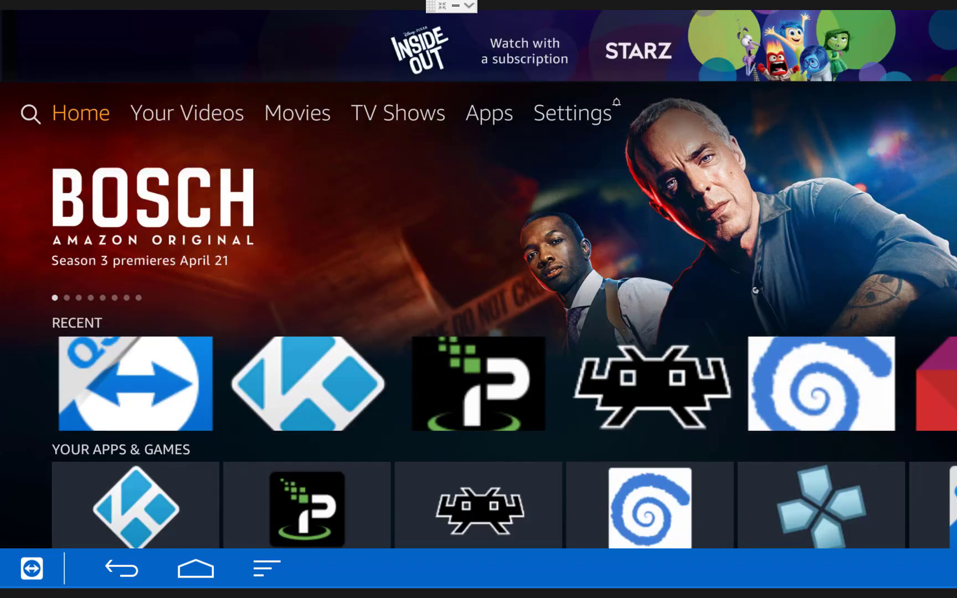
pyautogui.press('Left')
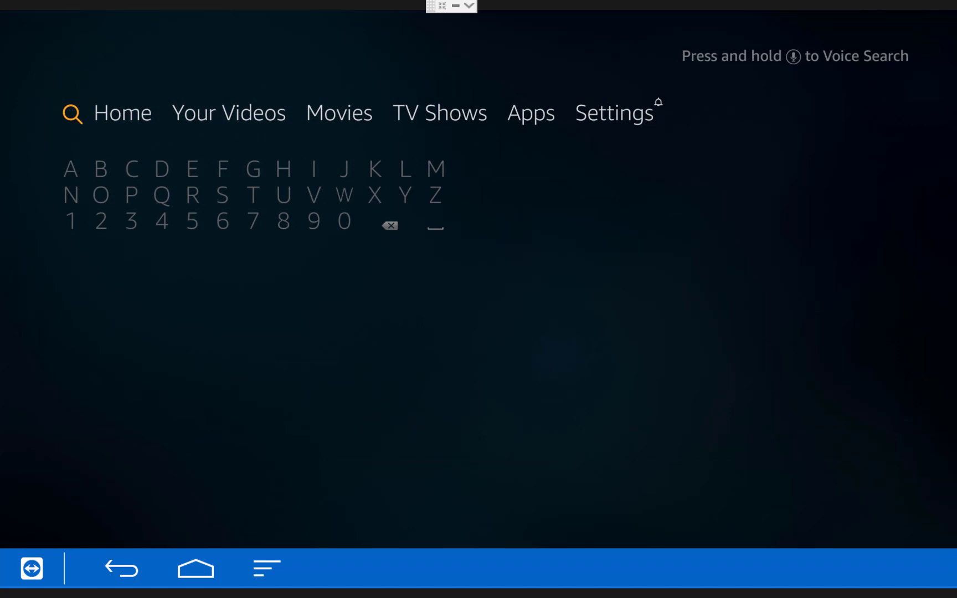
# Search for "Es File Explorer" and open the app page of ES File Explorer File Manager.
pyautogui.press('Down')
pyautogui.press('Right')
pyautogui.press('Right')
pyautogui.press('Left')
pyautogui.press('Left')
pyautogui.press('Down')
pyautogui.press('Down')
pyautogui.write('Es File Explorer')
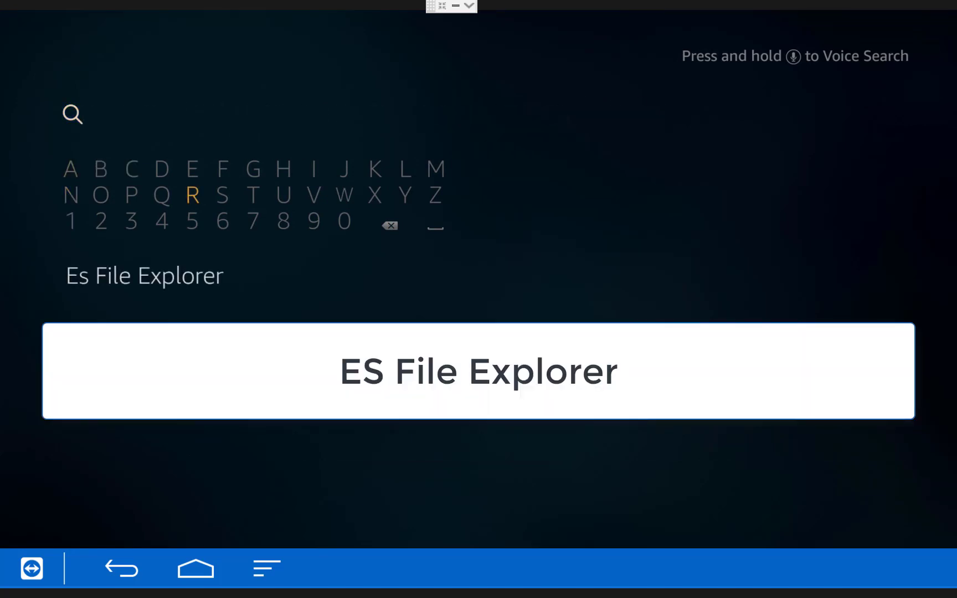
pyautogui.press('Down')
pyautogui.press('Down')
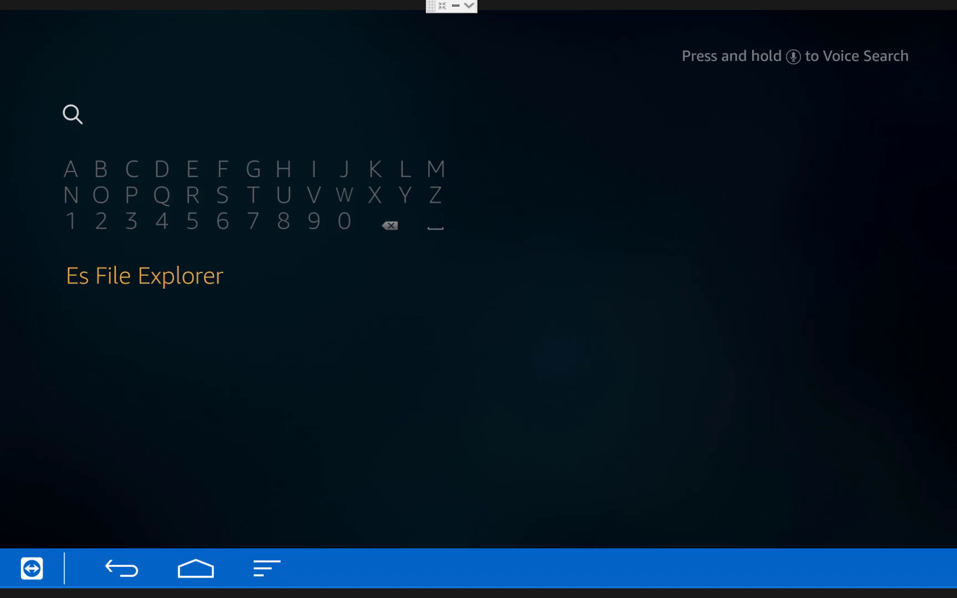
pyautogui.press('Return')
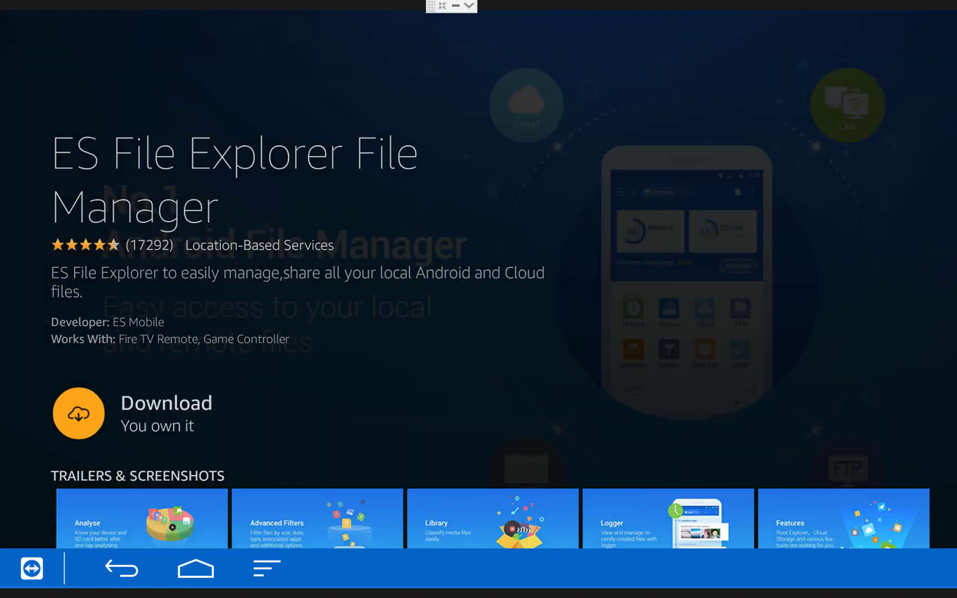
# Download and launch ES File Explorer File Manager, dismissing its limited offer for new users.
pyautogui.press('Return')
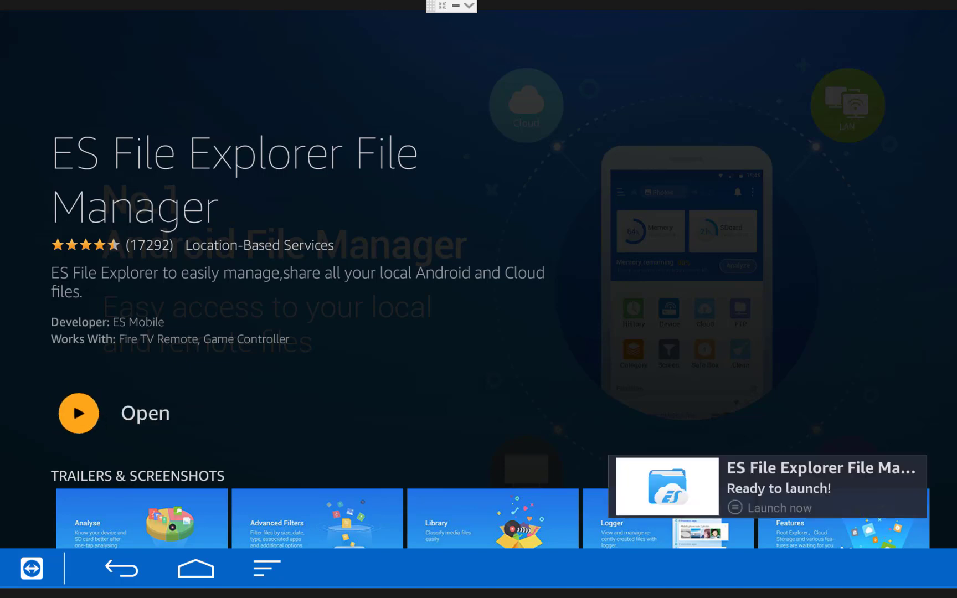
pyautogui.click(72, 399)
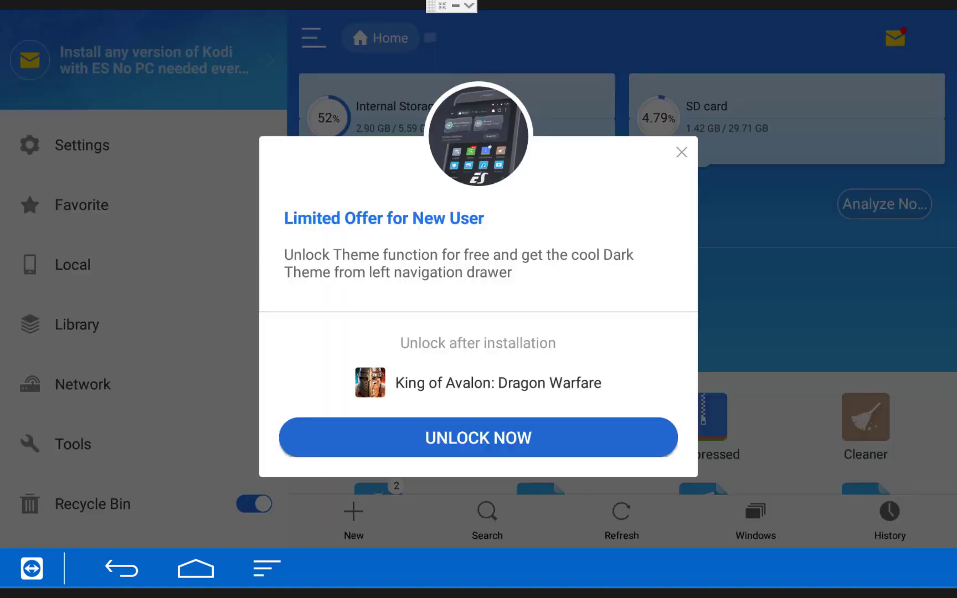
pyautogui.press('Escape')
# Start creating a new item from the ES File Explorer home page.
pyautogui.press('Down')
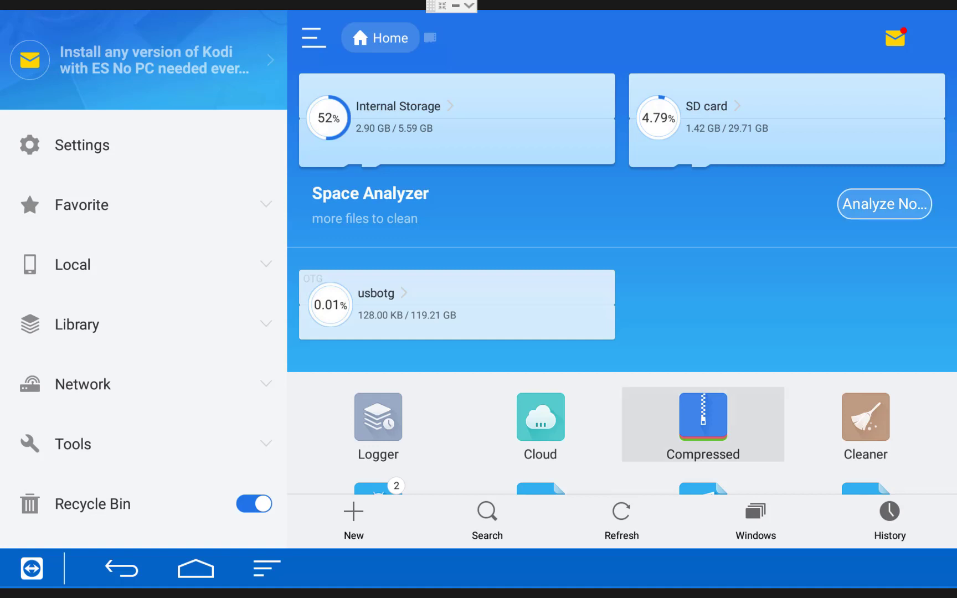
pyautogui.press('Left')
pyautogui.press('Left')
pyautogui.press('Left')
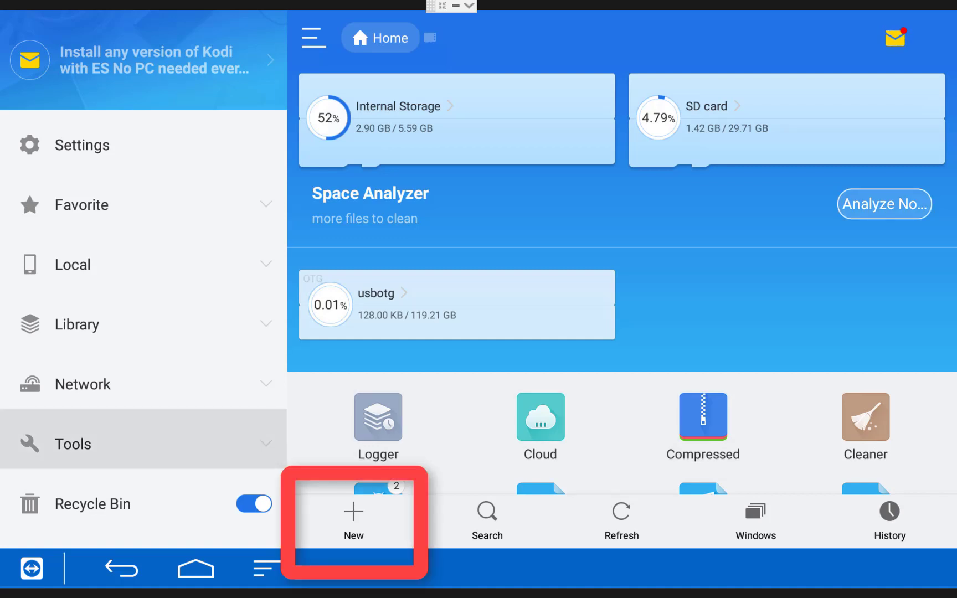
pyautogui.press('Down')
pyautogui.press('Down')
pyautogui.press('Down')
pyautogui.press('Down')
pyautogui.press('Down')
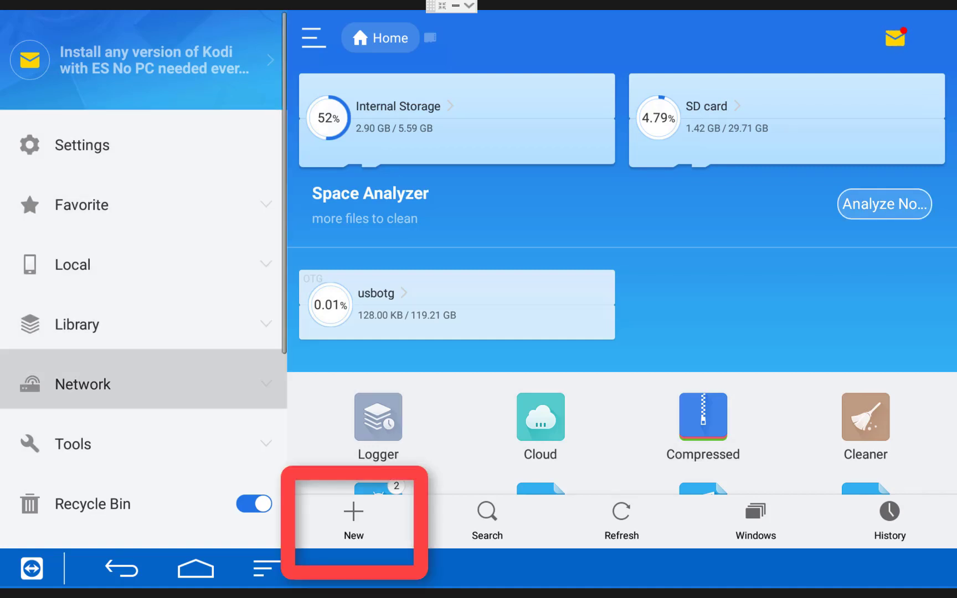
pyautogui.press('Down')
pyautogui.press('Down')
pyautogui.press('Down')
pyautogui.press('Right')
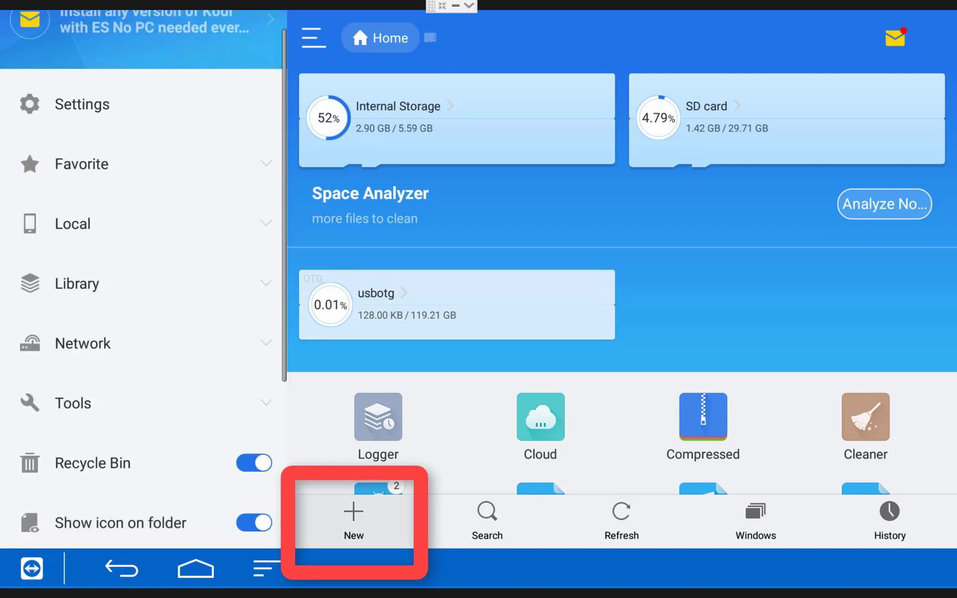
pyautogui.press('Return')
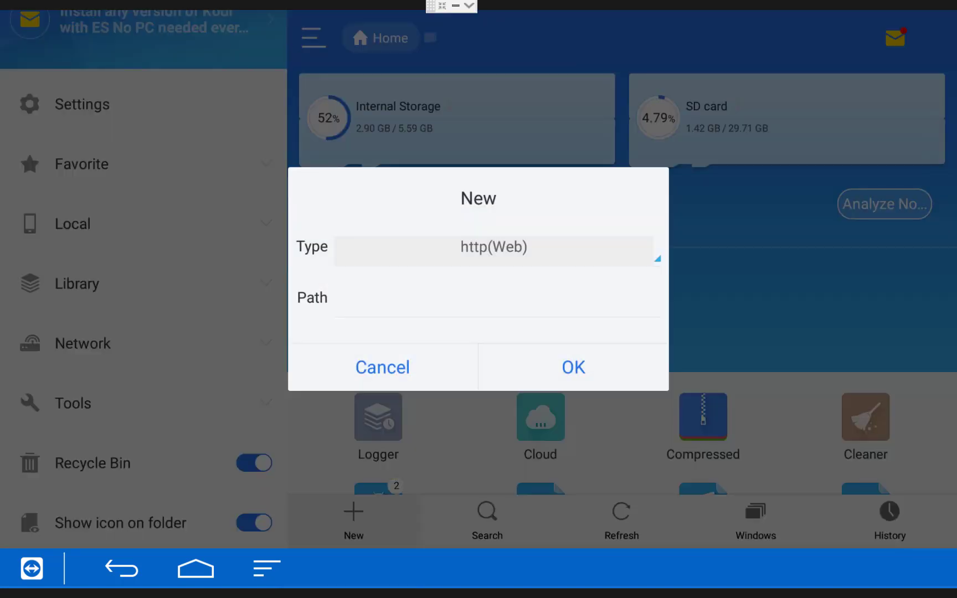
pyautogui.press('Down')
pyautogui.press('Return')
pyautogui.press('Down')
pyautogui.press('Right')
pyautogui.press('Right')
pyautogui.press('Right')
pyautogui.press('Right')
pyautogui.press('Right')
pyautogui.press('Right')
pyautogui.press('Right')
pyautogui.press('Up')
pyautogui.press('Return')
pyautogui.press('Down')
pyautogui.press('Right')
pyautogui.press('Right')
pyautogui.press('Return')
pyautogui.press('Return')
pyautogui.press('Left')
pyautogui.press('Left')
pyautogui.press('Left')
pyautogui.press('Left')
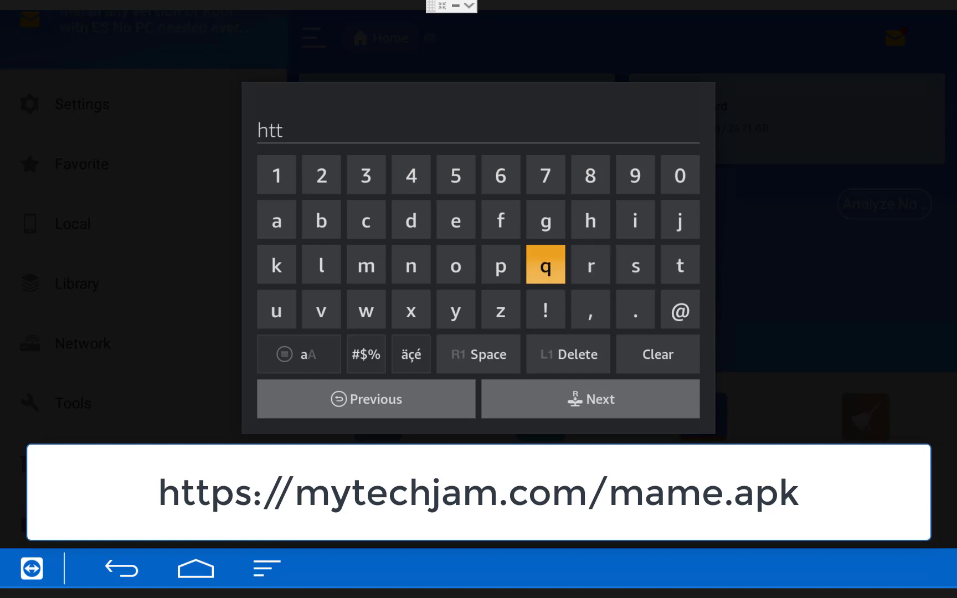
pyautogui.press('Return')
pyautogui.press('Right')
pyautogui.press('Right')
pyautogui.press('Right')
pyautogui.press('Return')
pyautogui.press('Left')
pyautogui.press('Left')
pyautogui.press('Left')
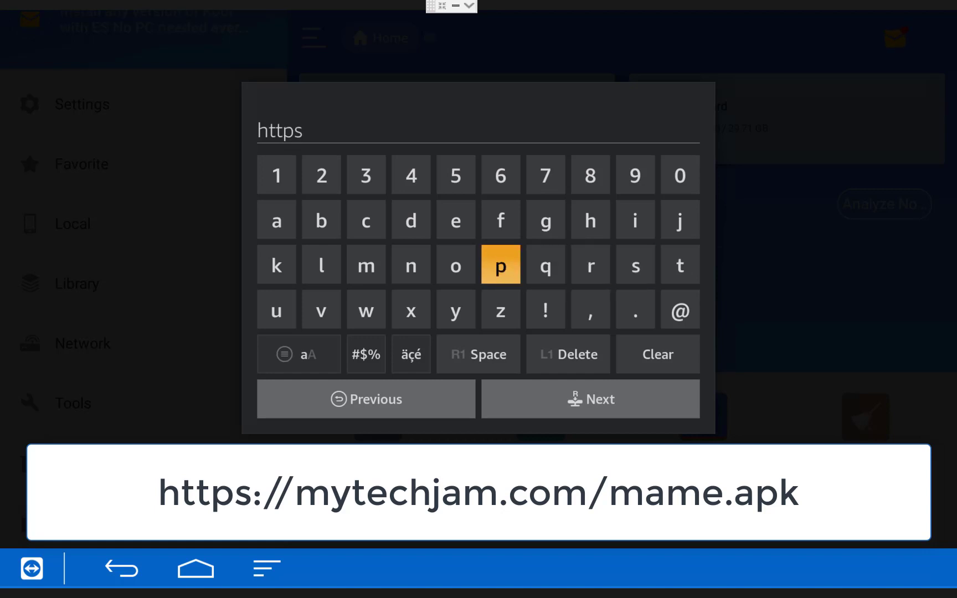
pyautogui.press('Left')
pyautogui.press('Down')
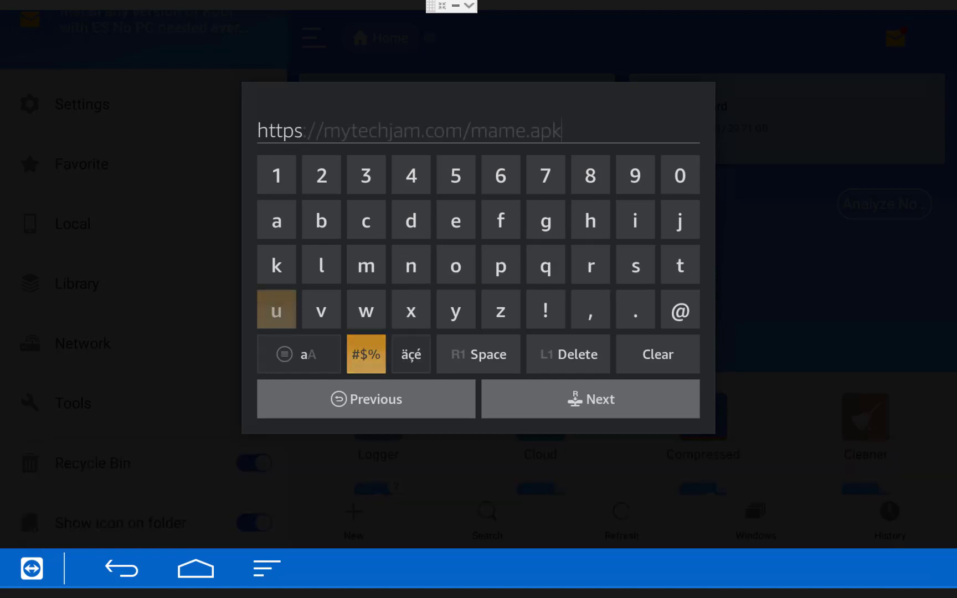
pyautogui.press('Down')
pyautogui.press('Right')
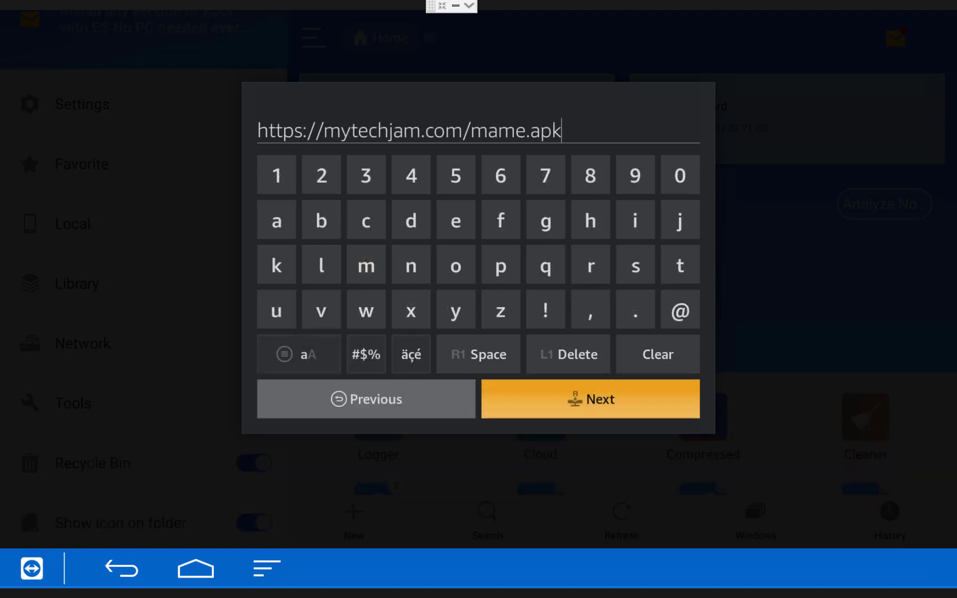
pyautogui.press('Return')
pyautogui.press('Return')
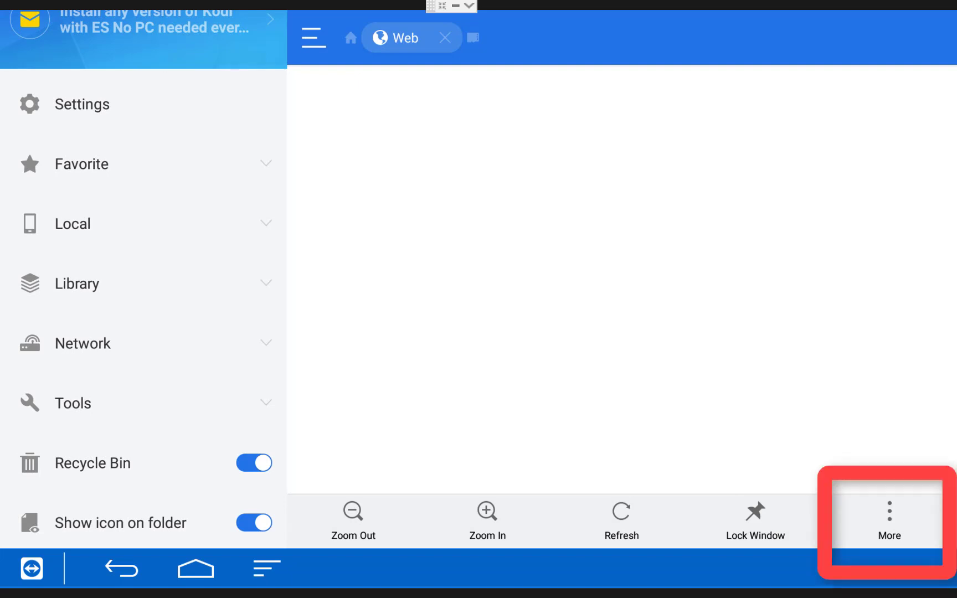
# Choose to open the current web address in a browser, bringing up the choice of apps.
pyautogui.press('Down')
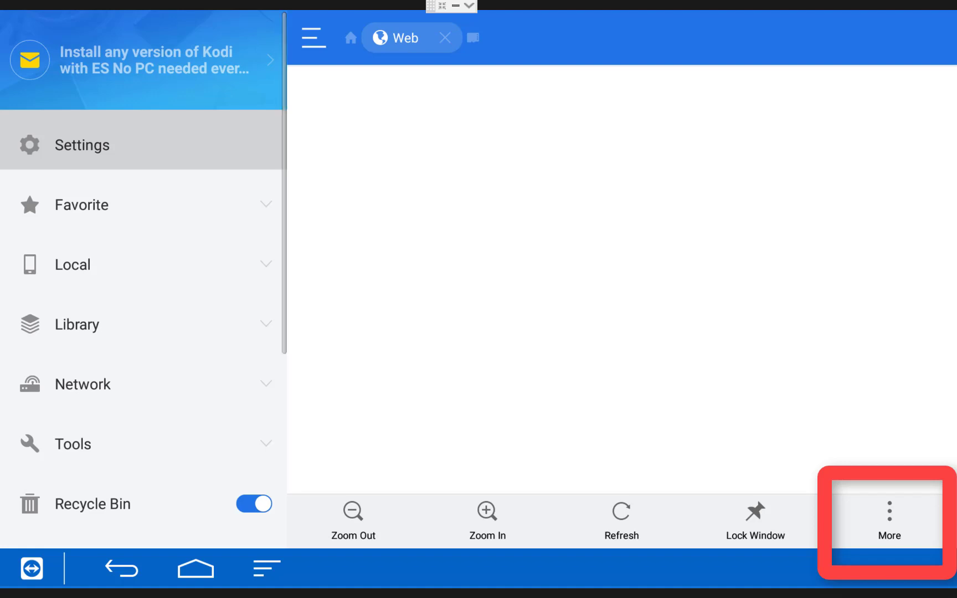
pyautogui.press('Down')
pyautogui.press('Down')
pyautogui.press('Down')
pyautogui.press('Down')
pyautogui.press('Down')
pyautogui.press('Down')
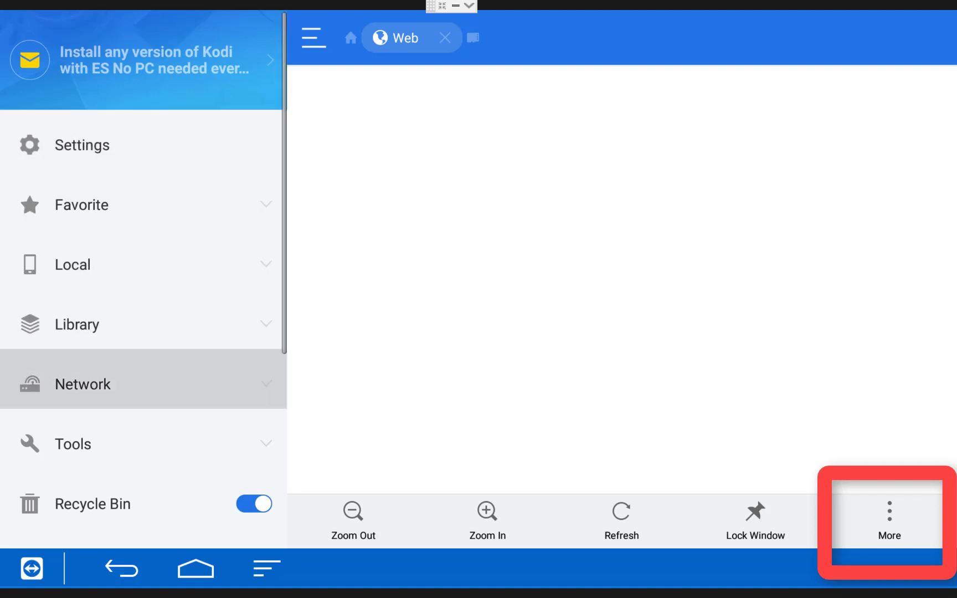
pyautogui.press('Down')
pyautogui.press('Right')
pyautogui.press('Right')
pyautogui.press('Right')
pyautogui.press('Right')
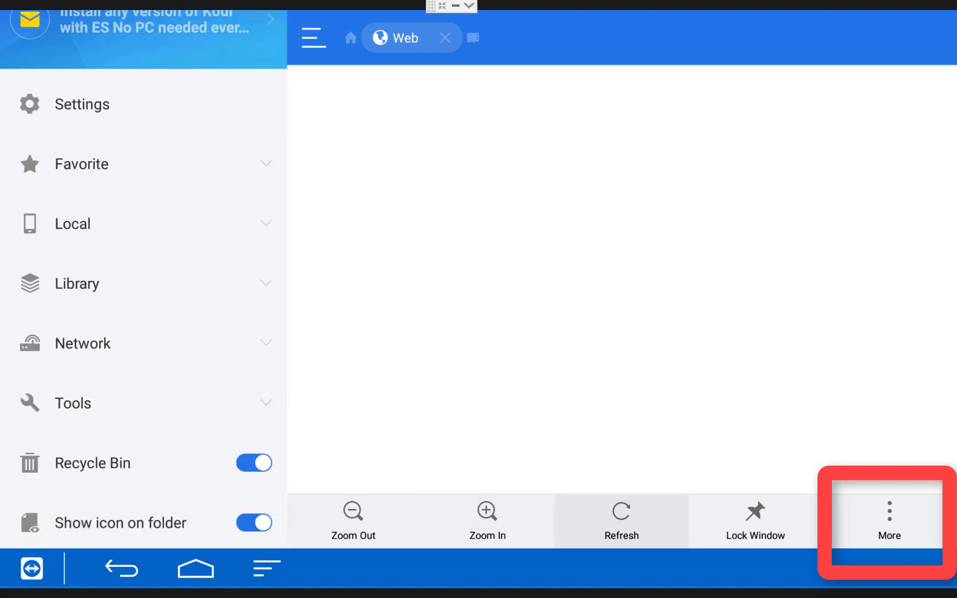
pyautogui.press('Right')
pyautogui.press('Return')
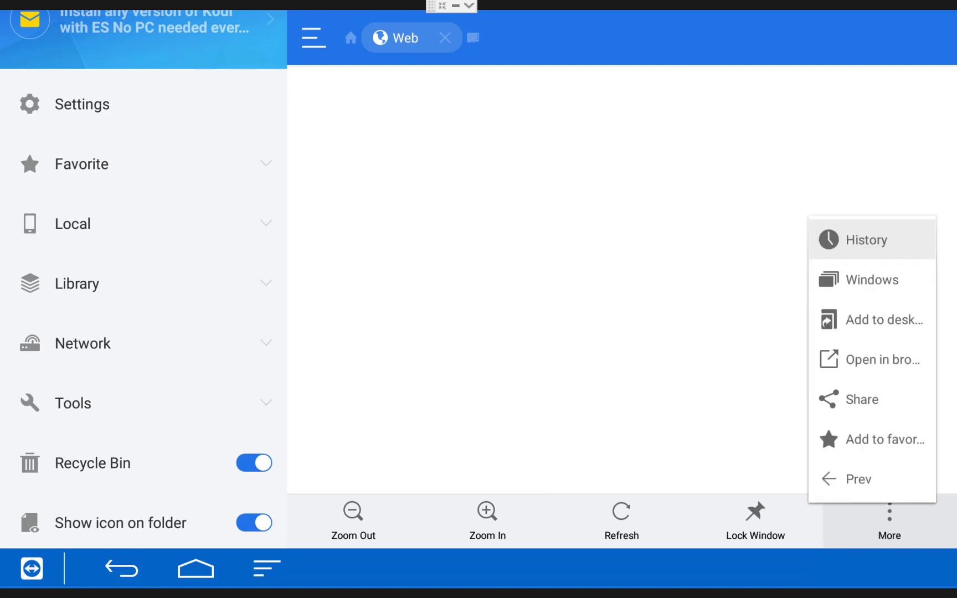
pyautogui.press('Down')
pyautogui.press('Down')
pyautogui.press('Down')
pyautogui.press('Return')
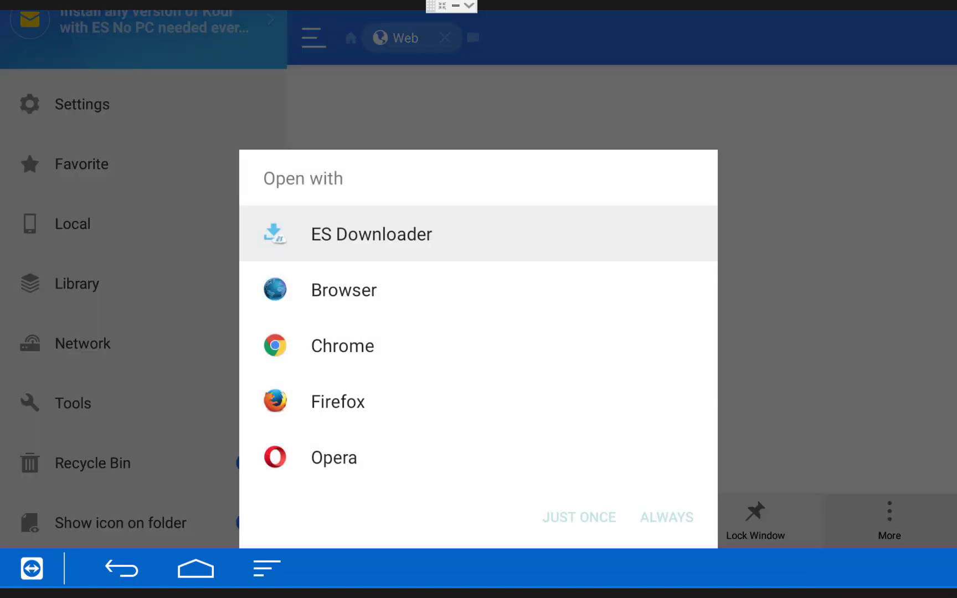
# Open the link with ES Downloader to download mame.apk.
pyautogui.press('Return')
pyautogui.press('Down')
pyautogui.press('Down')
pyautogui.press('Down')
pyautogui.press('Down')
pyautogui.press('Down')
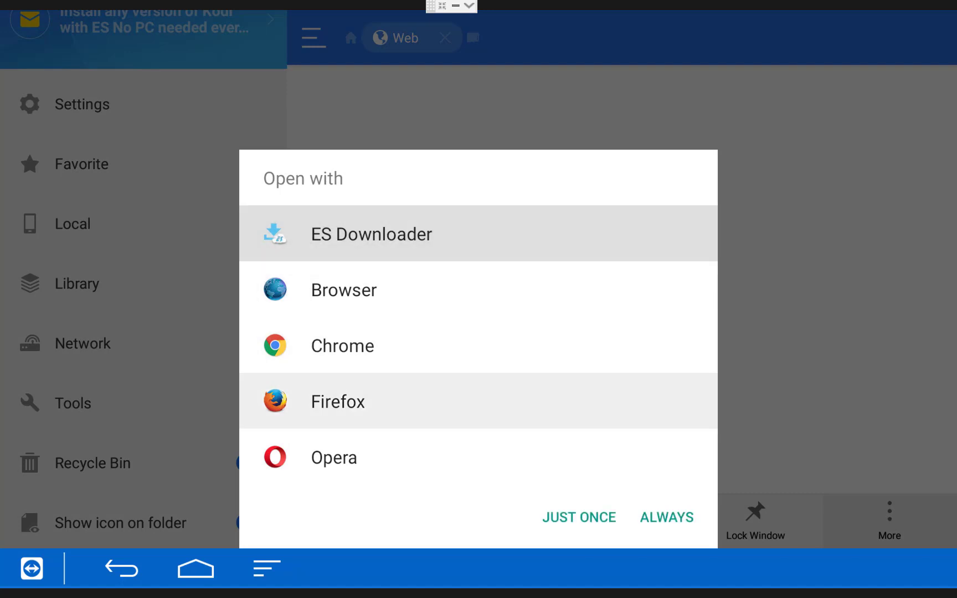
pyautogui.press('Return')
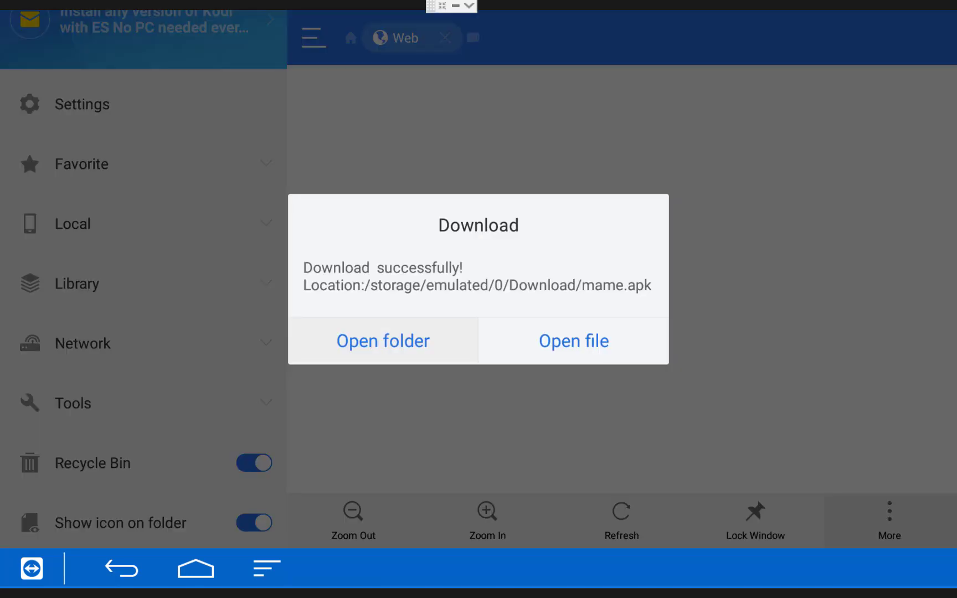
# Open the downloaded mame.apk and install MAME4droid (0.139u1).
pyautogui.press('Right')
pyautogui.press('Return')
pyautogui.press('Right')
pyautogui.press('Return')
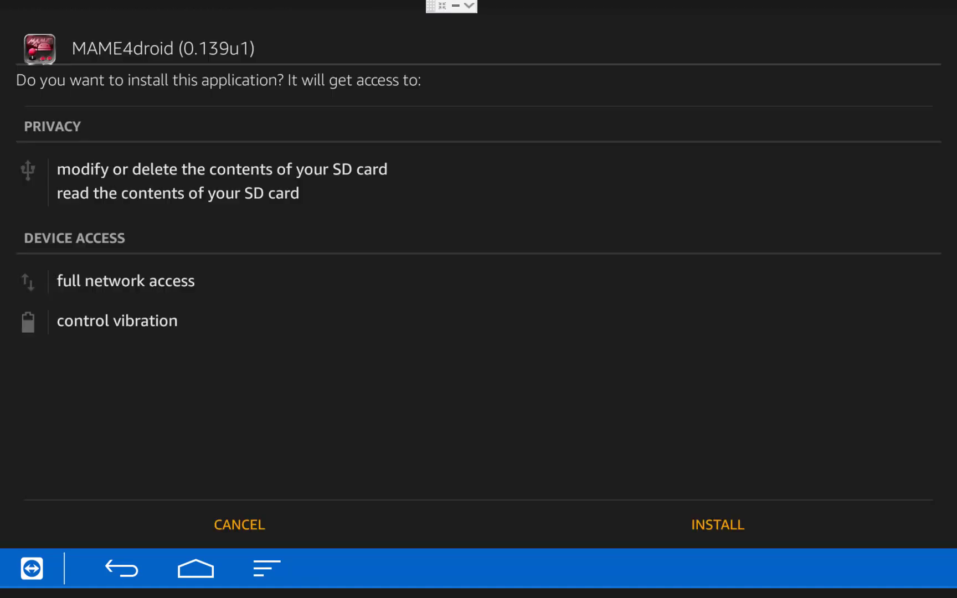
pyautogui.press('Down')
pyautogui.press('Right')
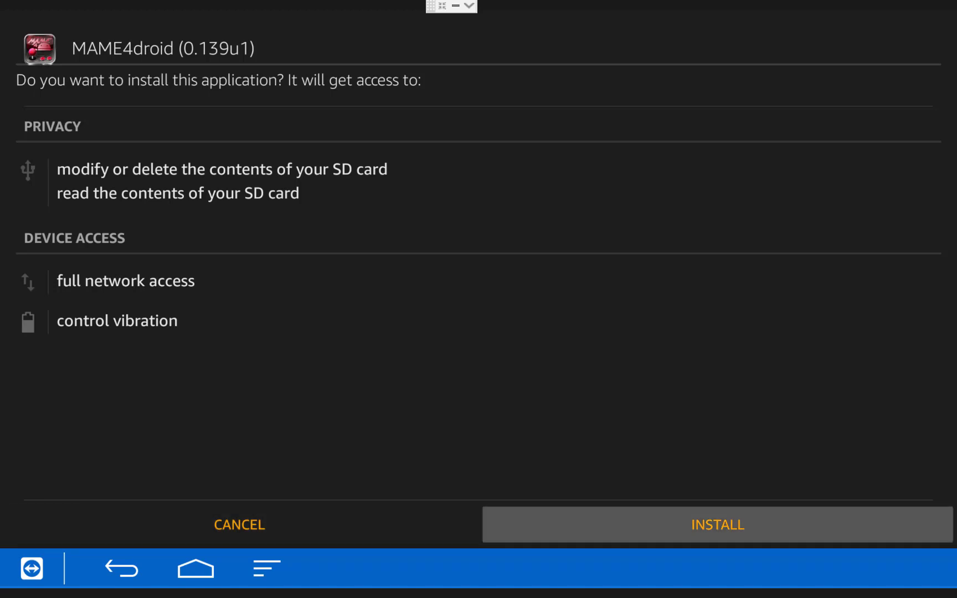
pyautogui.press('Return')
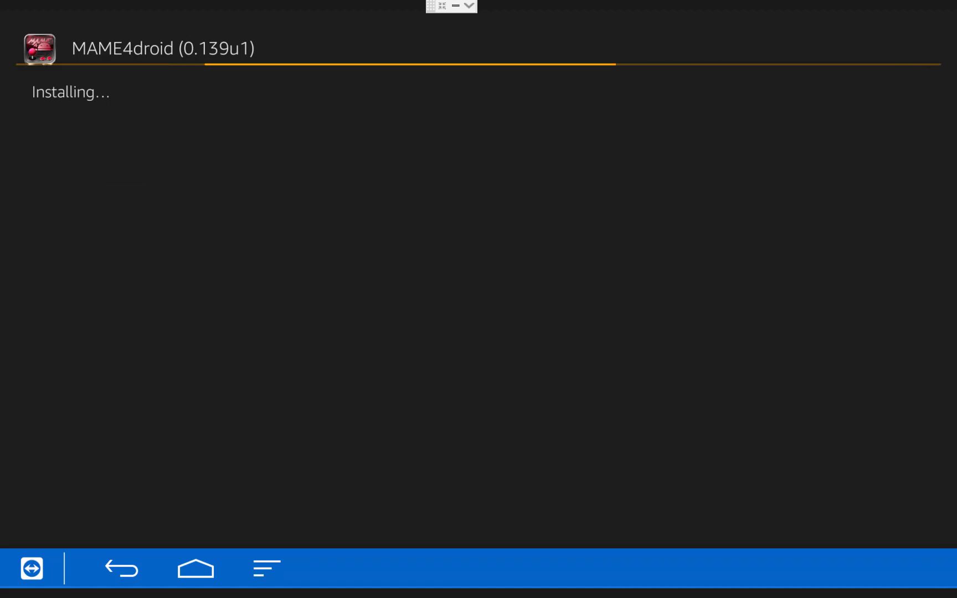
# Launch the installed MAME4droid with the default installation (ROMs) path and exit the emulator.
pyautogui.press('Down')
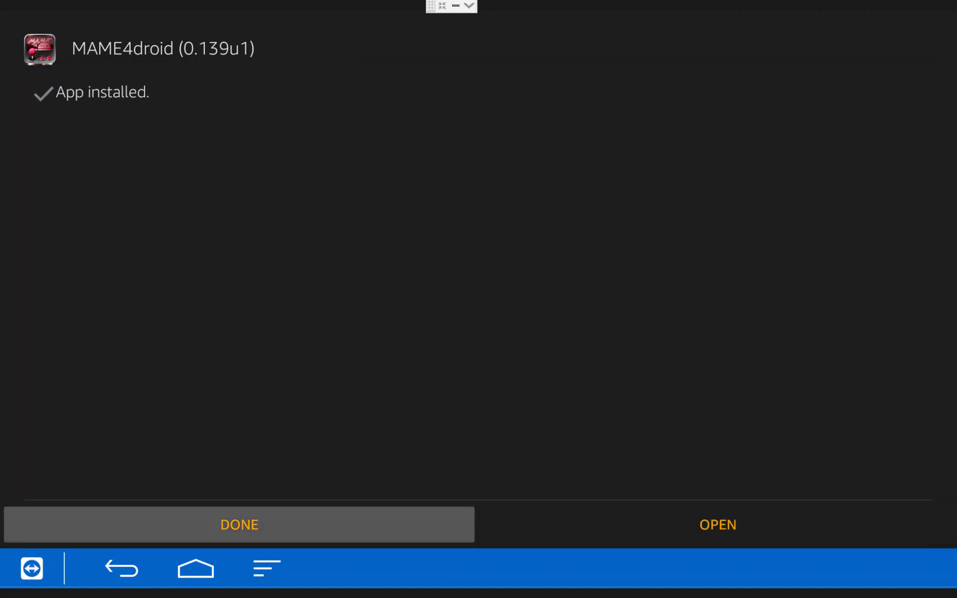
pyautogui.press('Right')
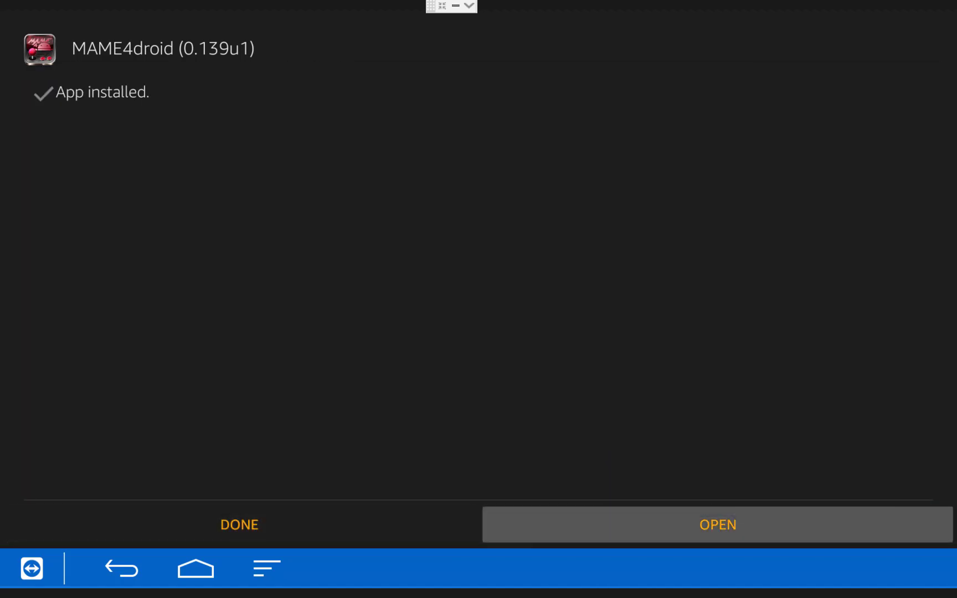
pyautogui.press('Return')
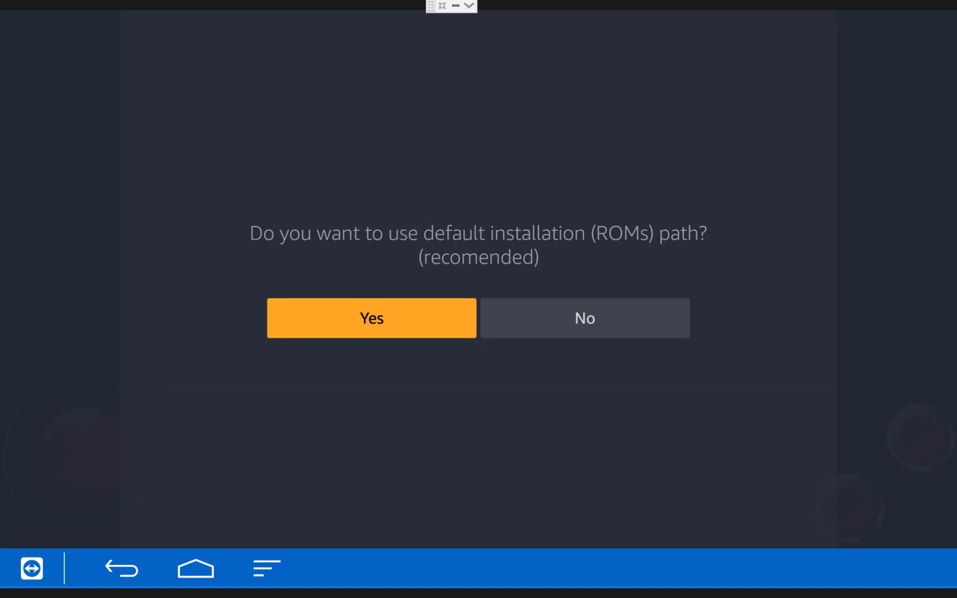
pyautogui.press('Return')
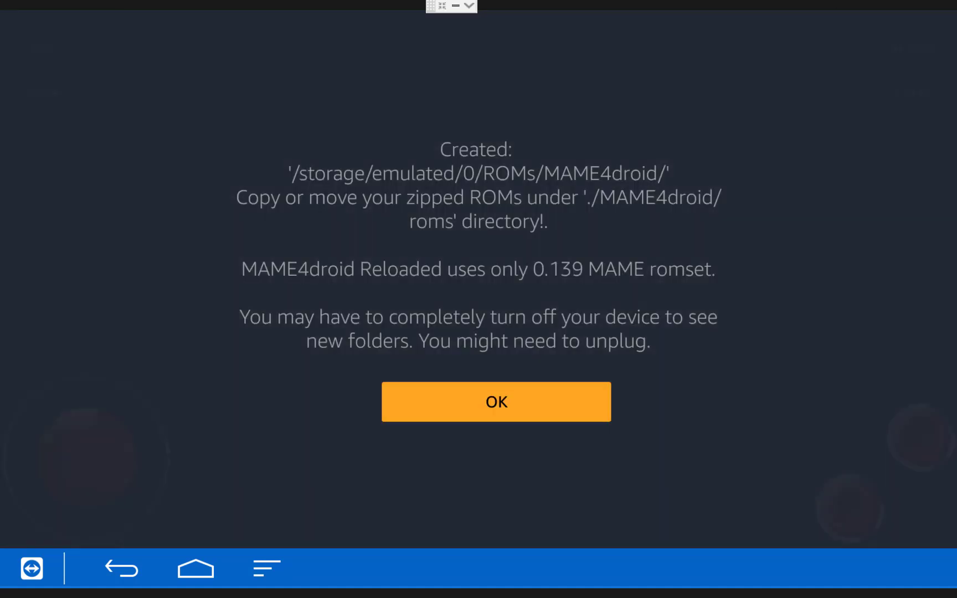
pyautogui.press('Return')
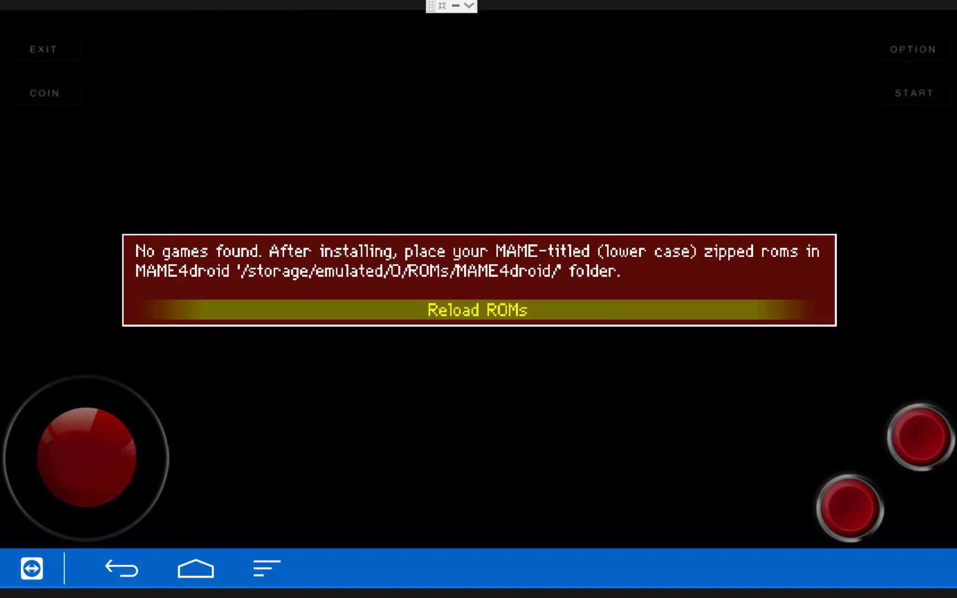
pyautogui.press('Escape')
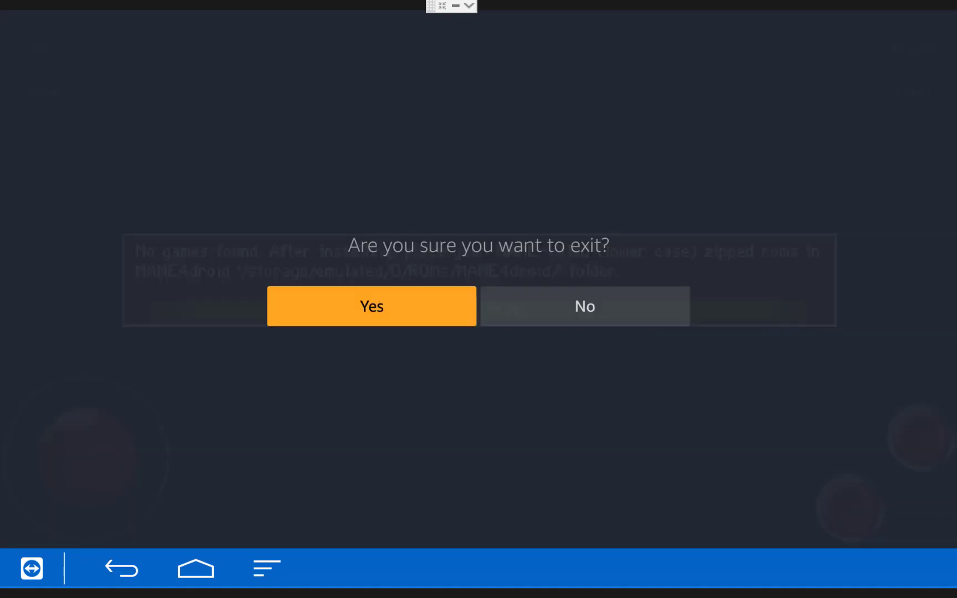
pyautogui.press('Return')
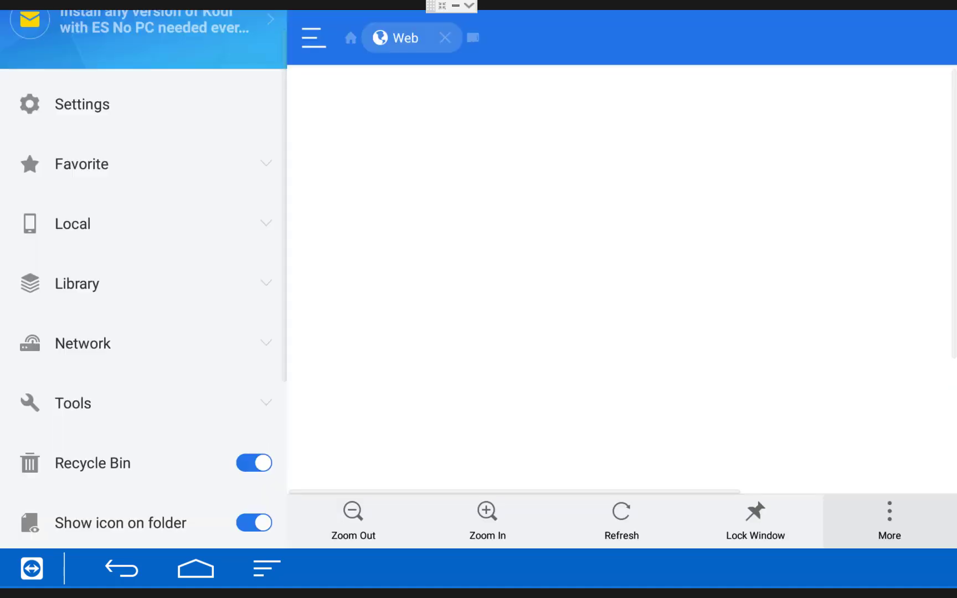
# Open the Cloud section of the Network category in ES File Explorer.
pyautogui.press('Left')
pyautogui.press('Left')
pyautogui.press('Left')
pyautogui.press('Left')
pyautogui.press('Up')
pyautogui.press('Up')
pyautogui.press('Up')
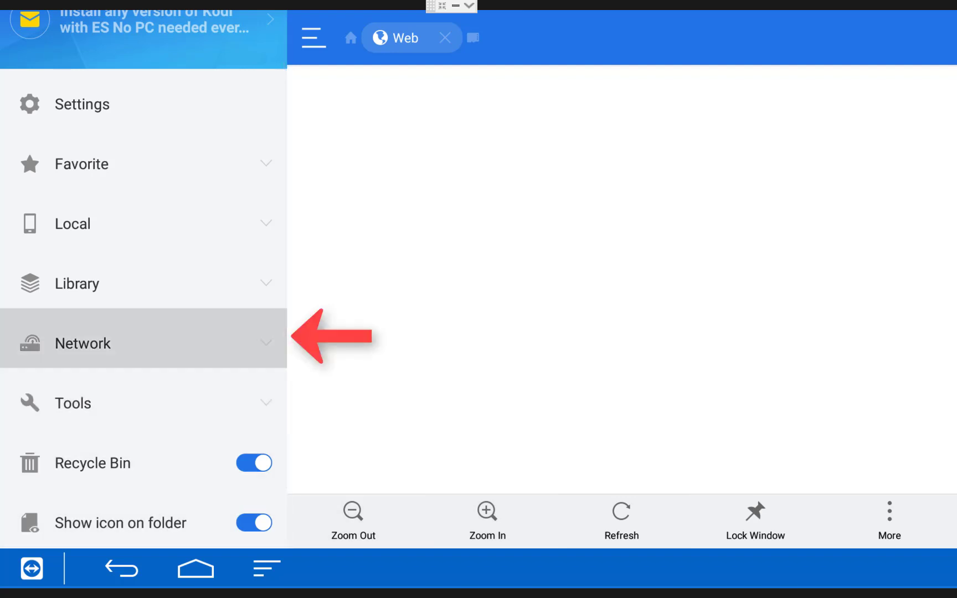
pyautogui.press('Return')
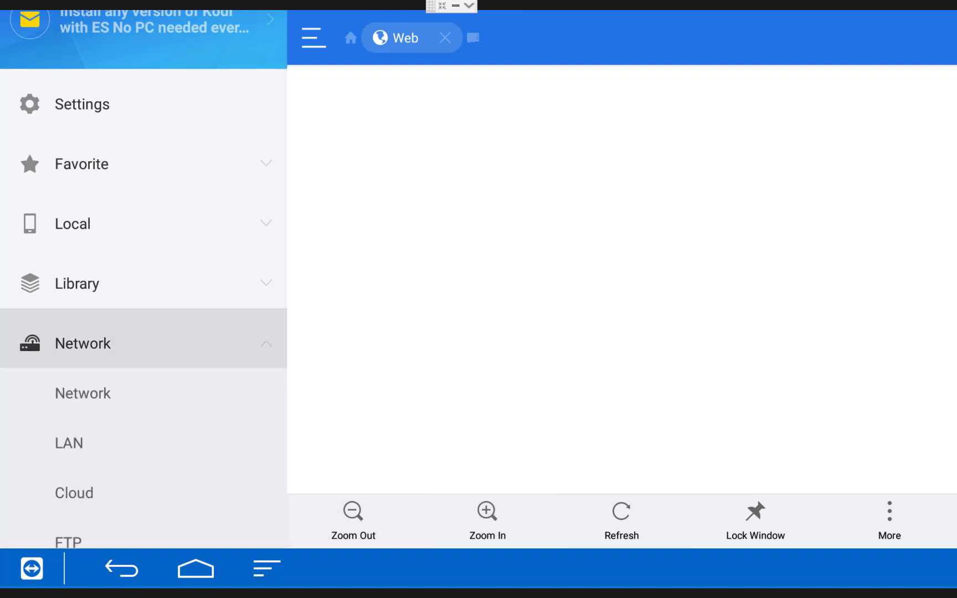
pyautogui.press('Down')
pyautogui.press('Down')
pyautogui.press('Down')
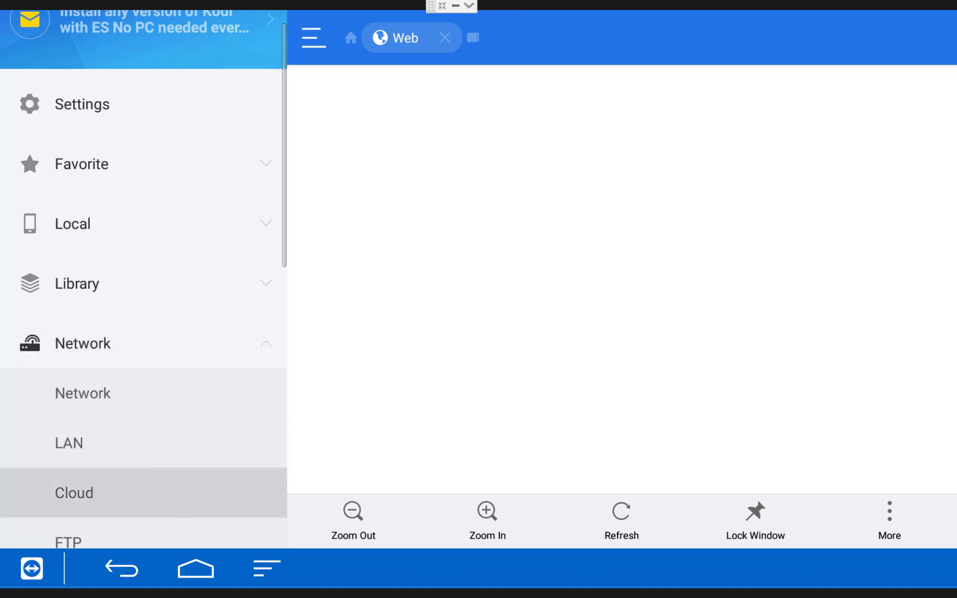
pyautogui.press('Return')
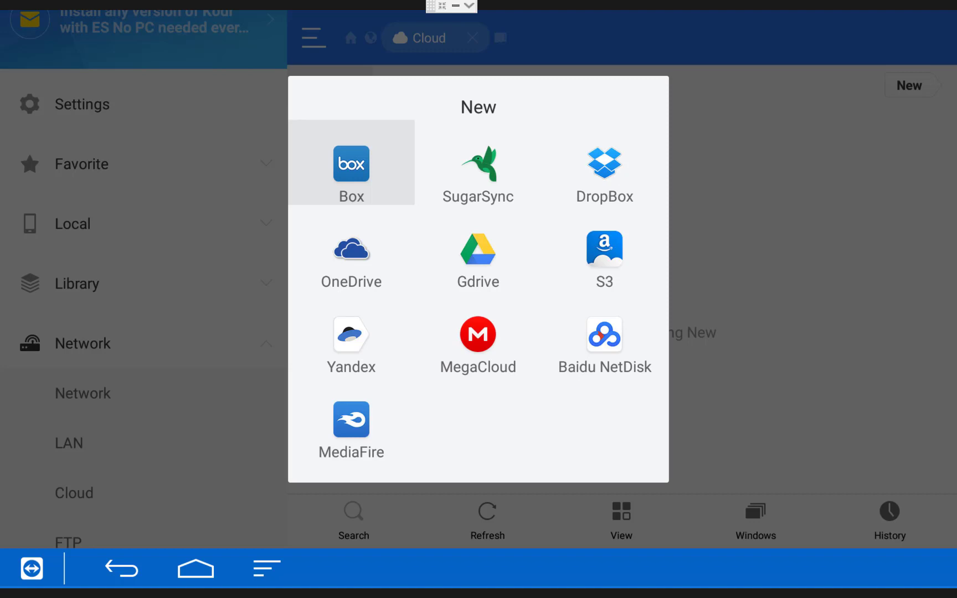
# Add a DropBox cloud account by signing in with the account email and password, and allow ES File Explorer access to it.
pyautogui.press('Right')
pyautogui.press('Right')
pyautogui.press('Return')
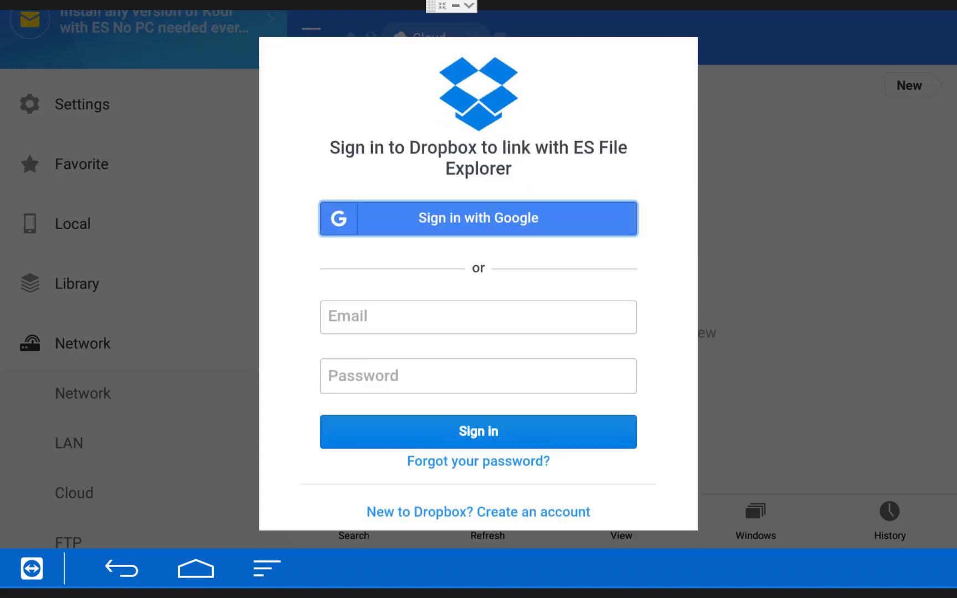
pyautogui.click(478, 313)
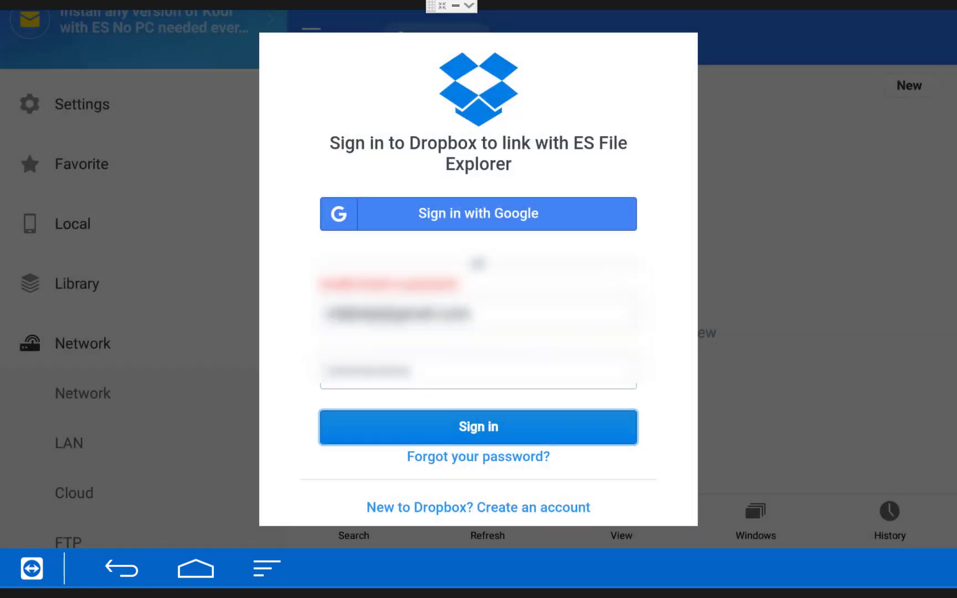
pyautogui.press('Return')
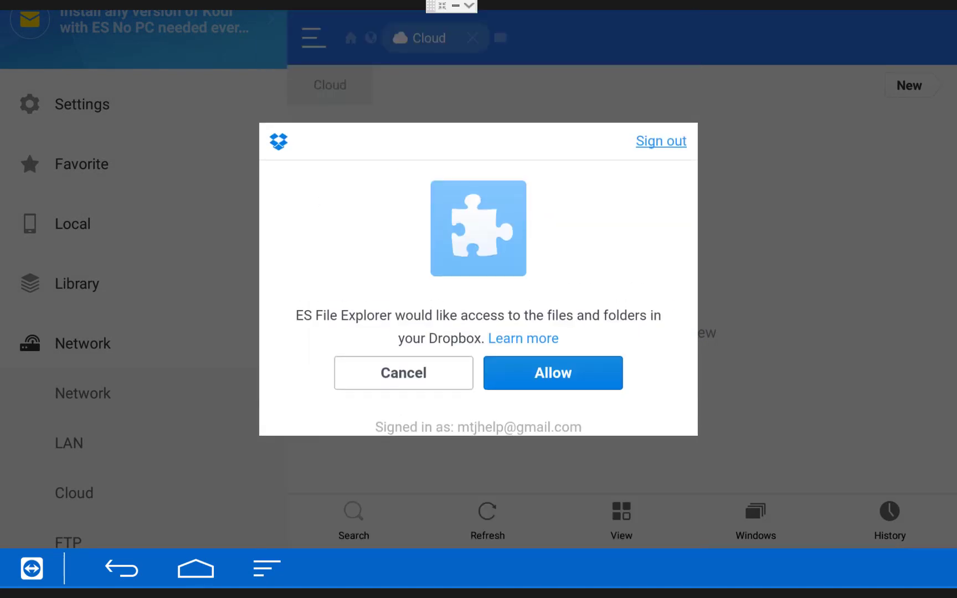
pyautogui.click(553, 373)
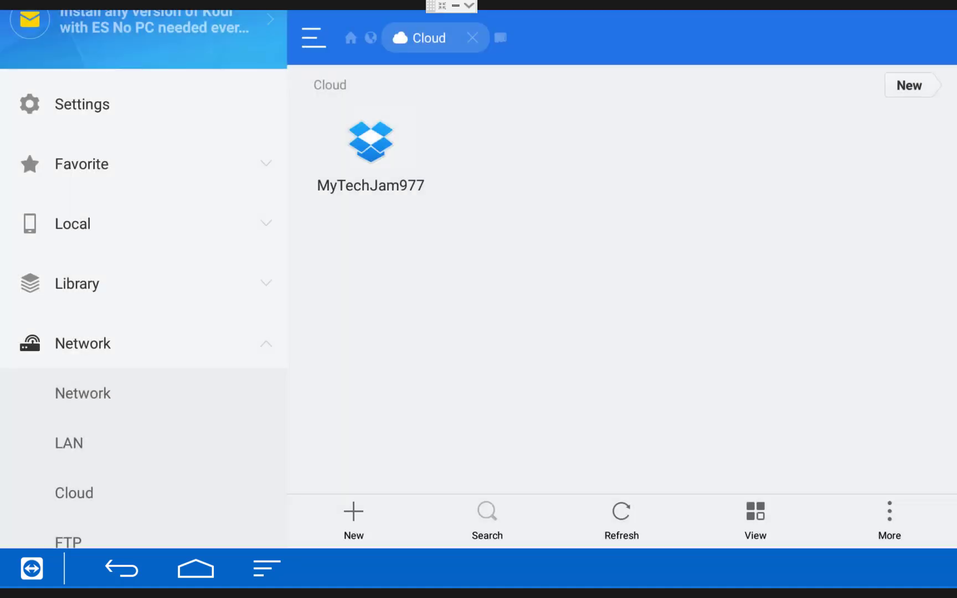
# Open the MAME folder in the linked Dropbox account.
pyautogui.click(371, 161)
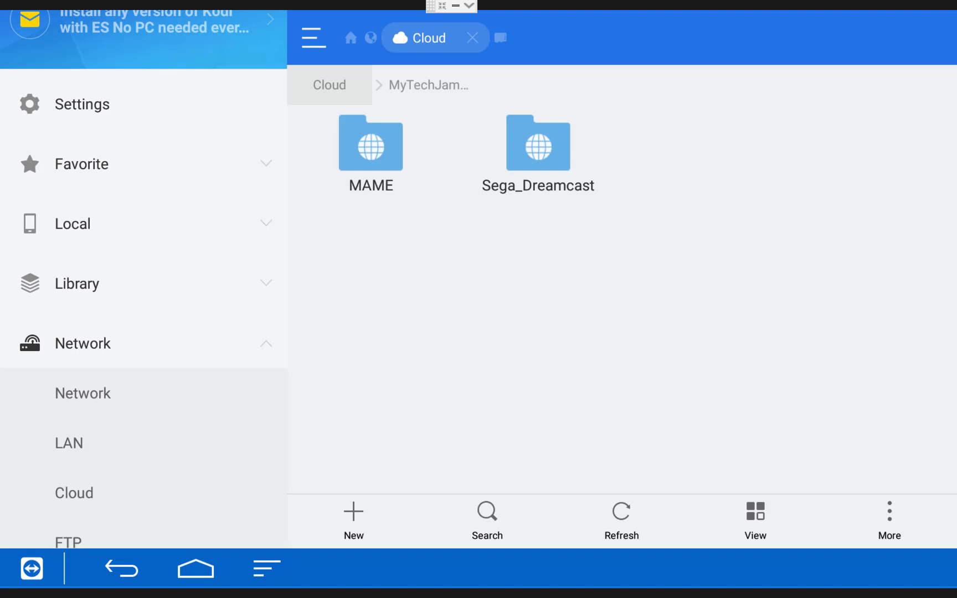
pyautogui.click(371, 161)
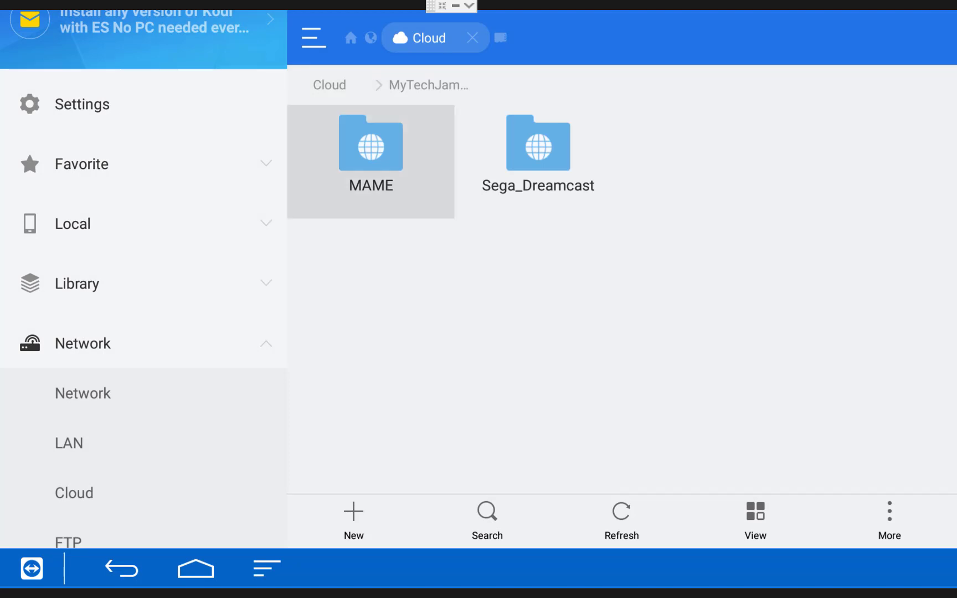
pyautogui.click(371, 162)
# Select qbert.zip and gollygho.zip in the MAME cloud folder and copy them.
pyautogui.click(538, 162)
pyautogui.click(705, 162)
pyautogui.click(538, 162)
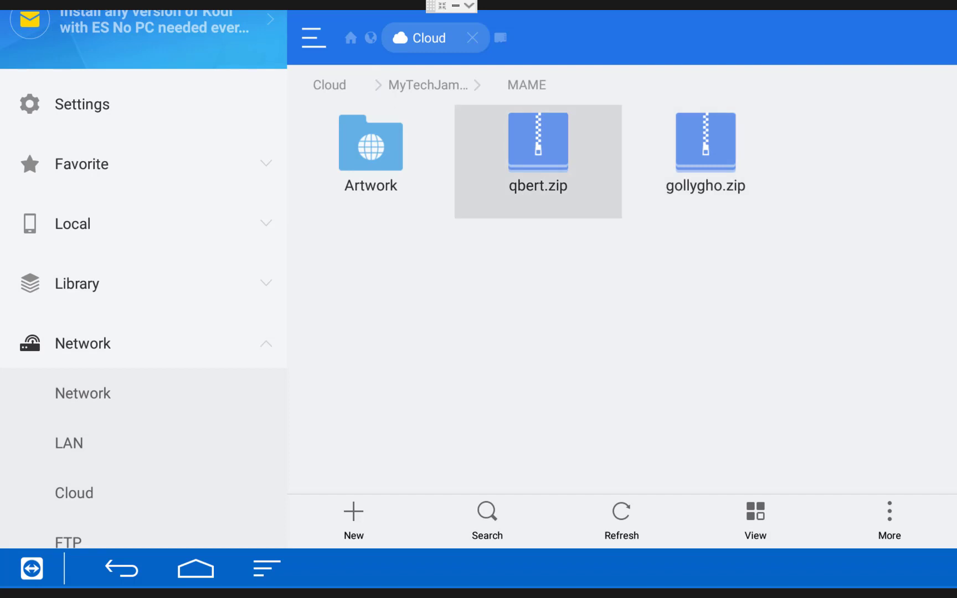
pyautogui.click(538, 162)
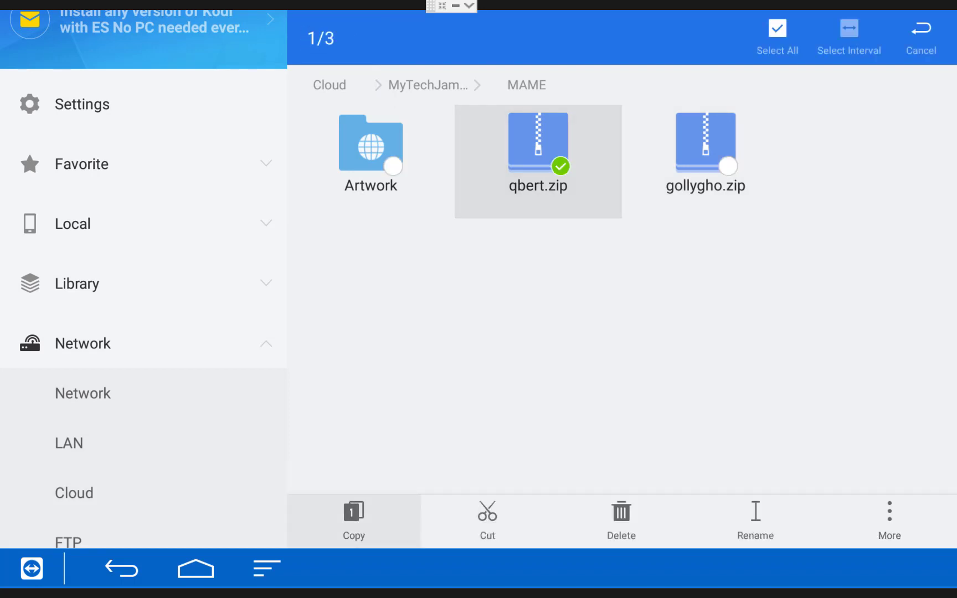
pyautogui.press('Left')
pyautogui.press('Up')
pyautogui.press('Up')
pyautogui.press('Up')
pyautogui.press('Up')
pyautogui.press('Up')
pyautogui.press('Up')
pyautogui.press('Right')
pyautogui.press('Right')
pyautogui.press('Right')
pyautogui.press('Return')
pyautogui.press('Left')
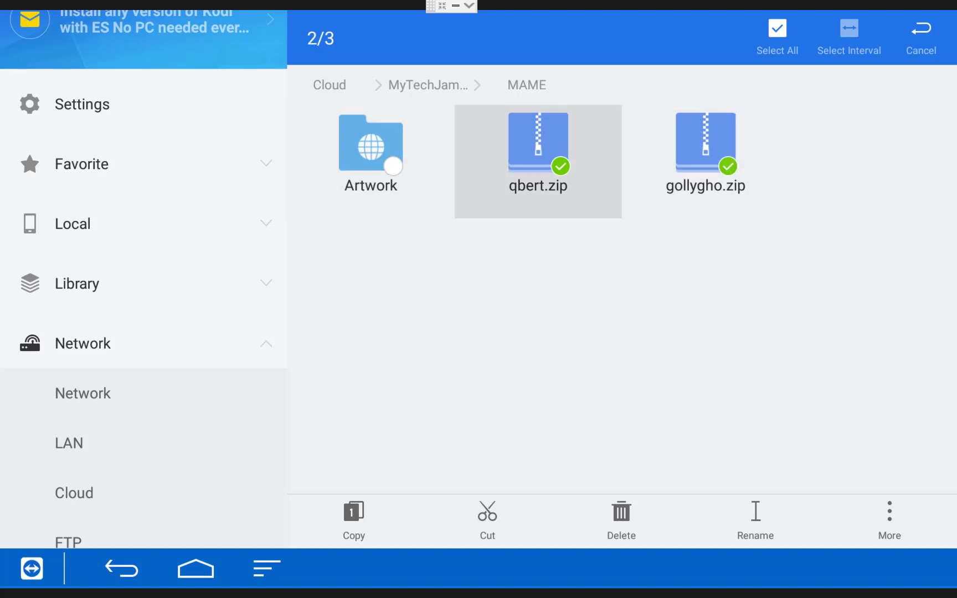
pyautogui.press('Left')
pyautogui.press('Left')
pyautogui.press('Down')
pyautogui.press('Down')
pyautogui.press('Down')
pyautogui.press('Down')
pyautogui.press('Down')
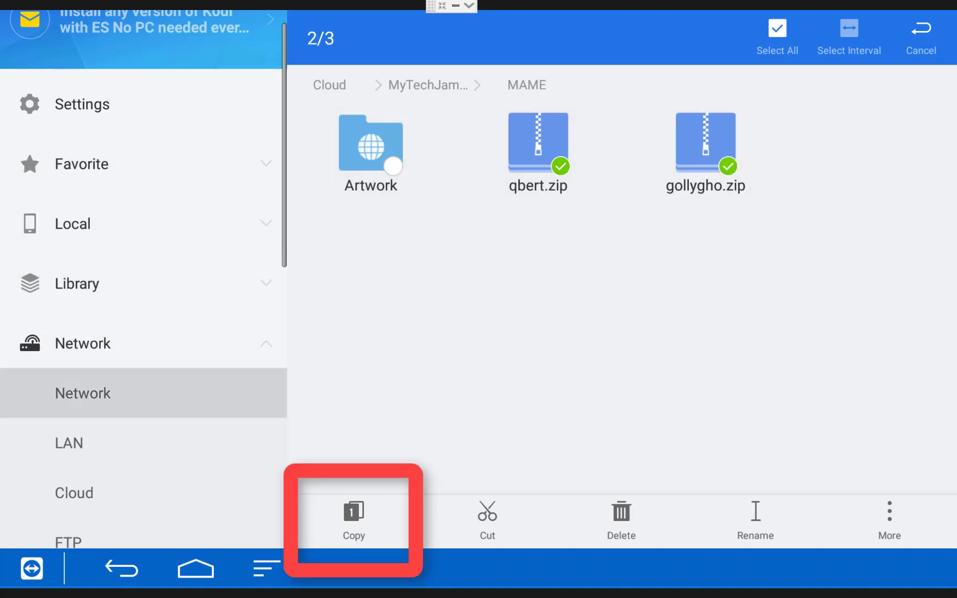
pyautogui.press('Down')
pyautogui.press('Down')
pyautogui.press('Right')
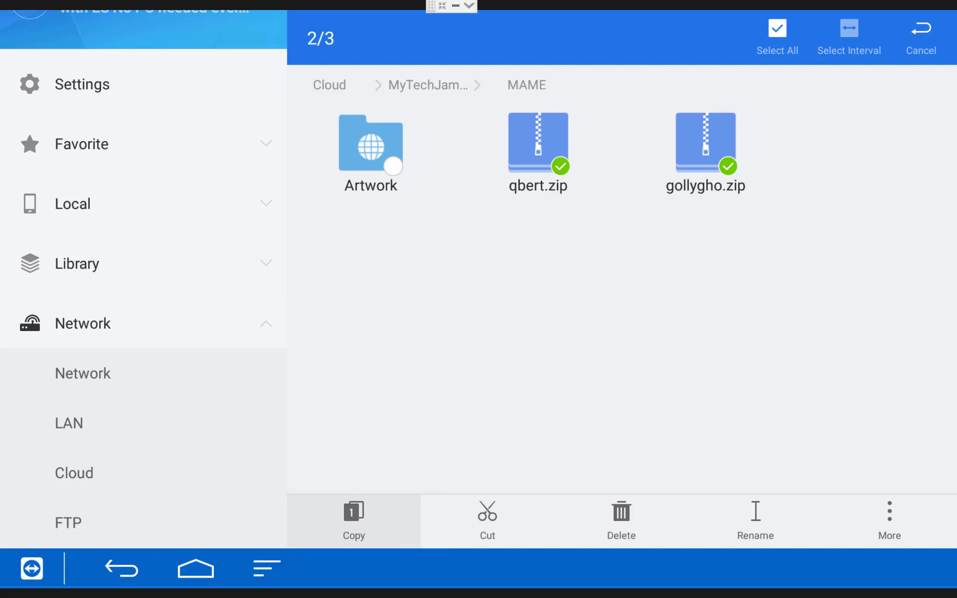
pyautogui.press('Return')
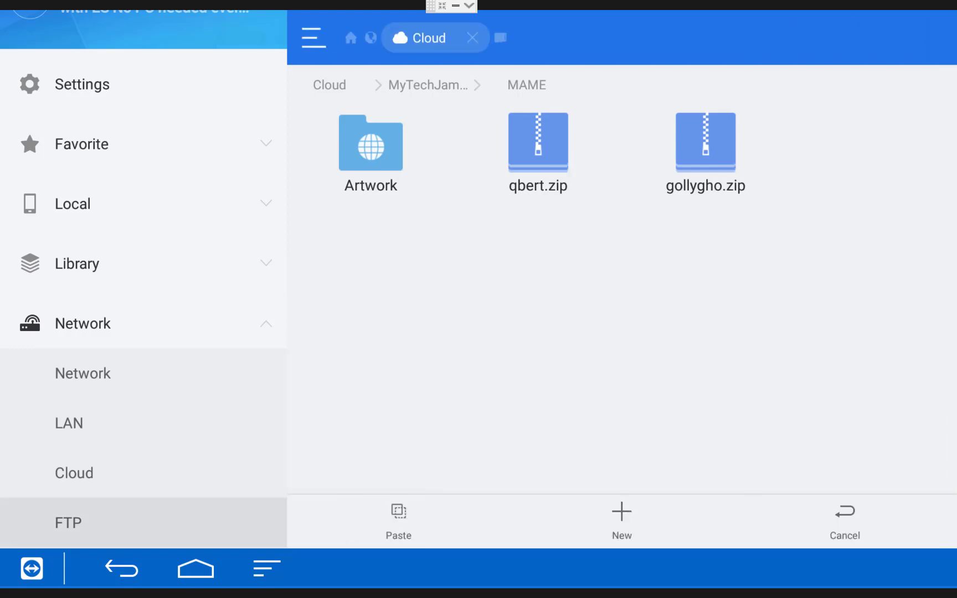
# Return to the file explorer's home page and open Internal Storage.
pyautogui.press('Escape')
pyautogui.press('Escape')
pyautogui.press('Escape')
pyautogui.press('Escape')
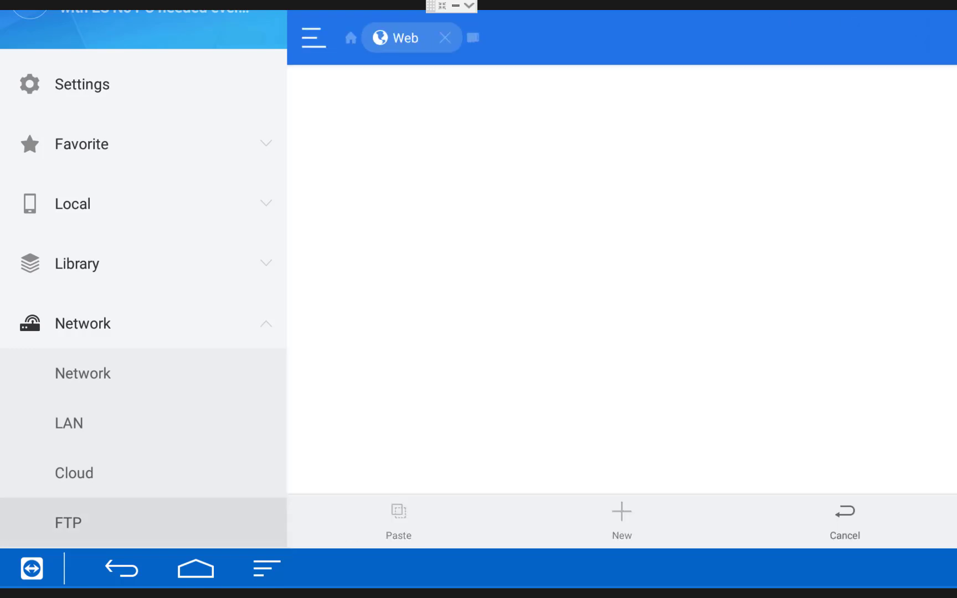
pyautogui.press('Up')
pyautogui.press('Up')
pyautogui.press('Up')
pyautogui.press('Up')
pyautogui.press('Up')
pyautogui.press('Up')
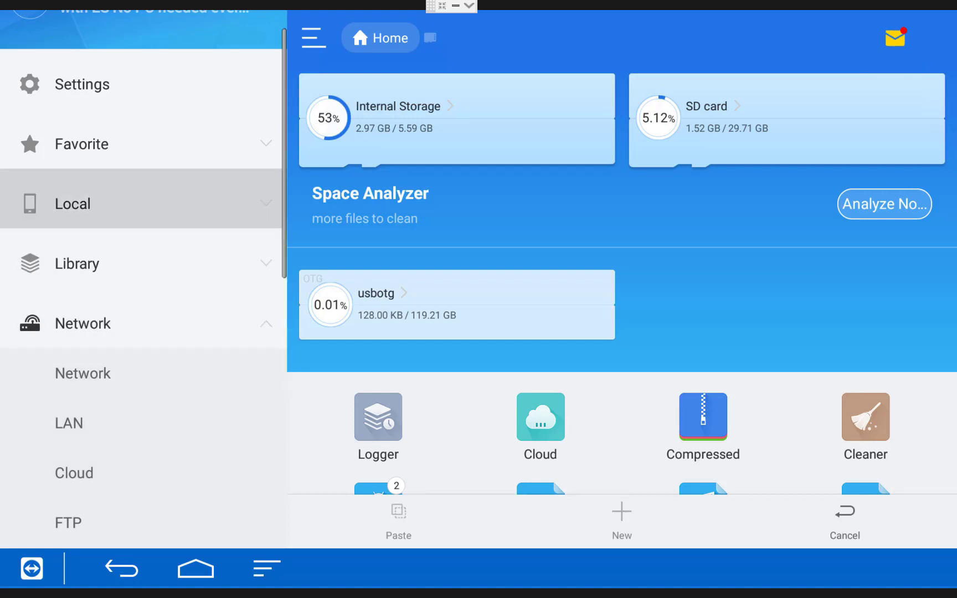
pyautogui.press('Up')
pyautogui.press('Right')
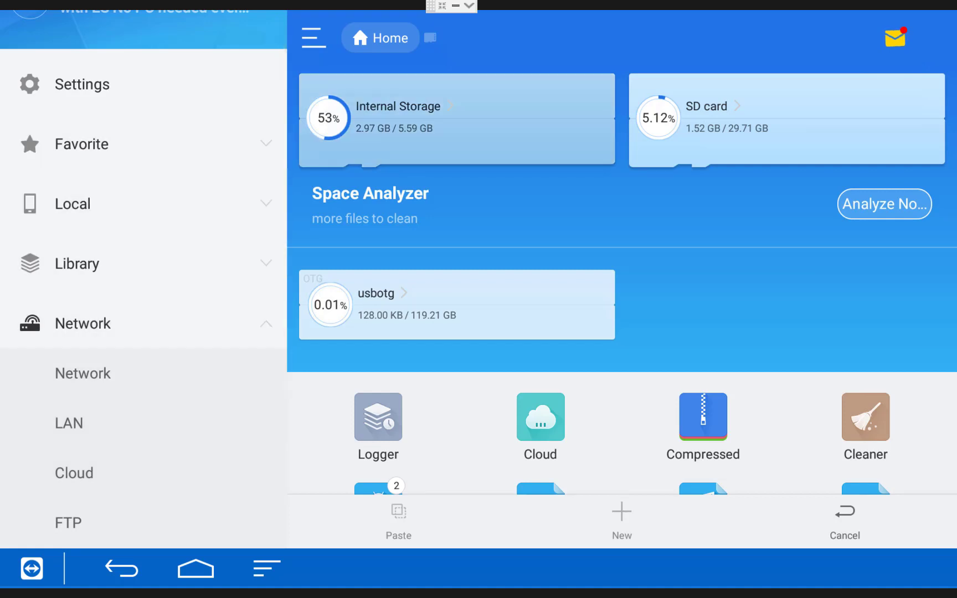
pyautogui.press('Return')
# Open the ROMs folder in Internal Storage.
pyautogui.press('Down')
pyautogui.press('Down')
pyautogui.press('Down')
pyautogui.press('Down')
pyautogui.press('Down')
pyautogui.press('Right')
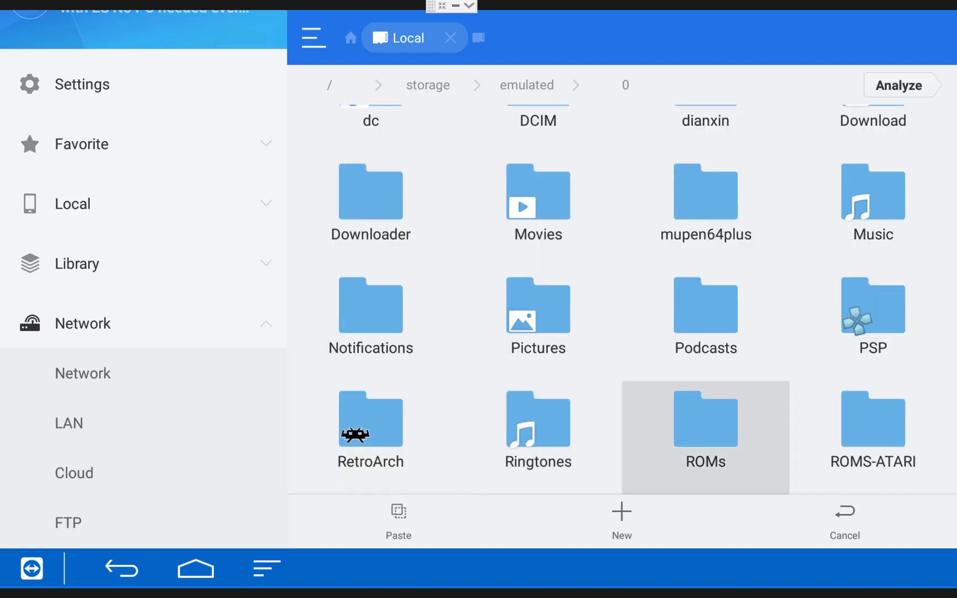
pyautogui.press('Return')
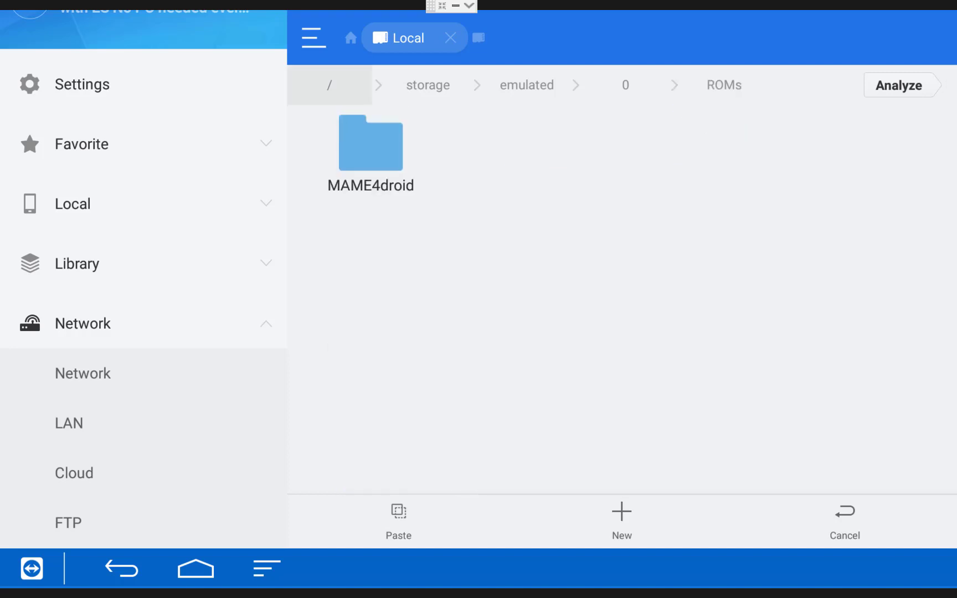
# Open the roms subfolder inside the MAME4droid folder.
pyautogui.press('Left')
pyautogui.press('Down')
pyautogui.press('Right')
pyautogui.press('Return')
pyautogui.press('Down')
pyautogui.press('Down')
pyautogui.press('Down')
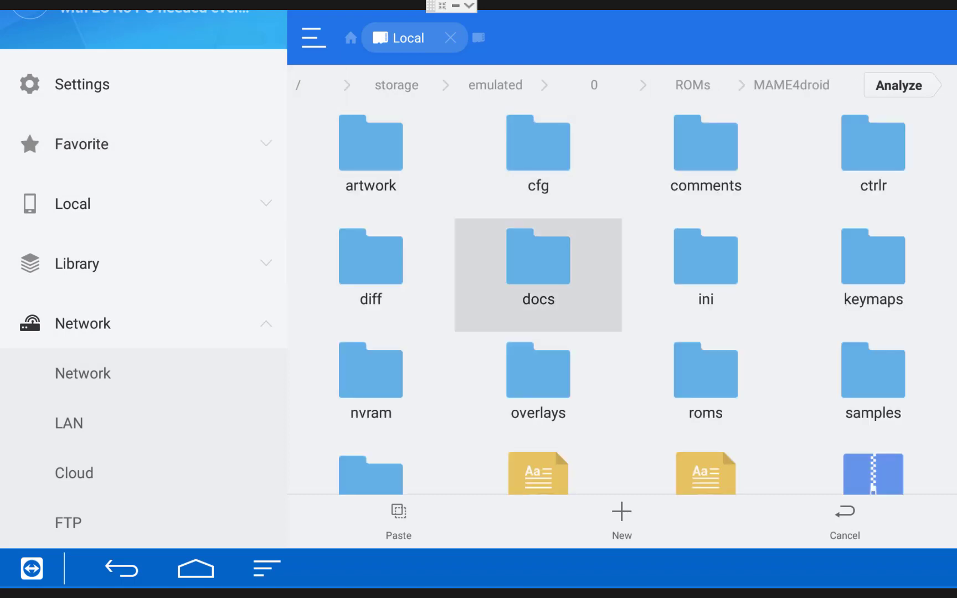
pyautogui.press('Right')
pyautogui.press('Return')
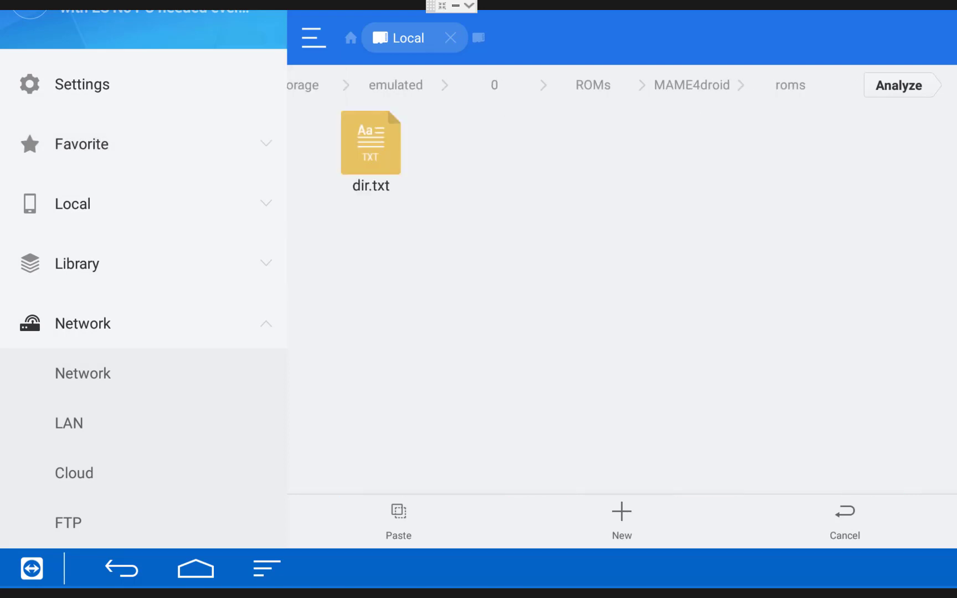
# Paste the copied game zip files into the MAME4droid roms folder.
pyautogui.press('Left')
pyautogui.press('Up')
pyautogui.press('Up')
pyautogui.press('Down')
pyautogui.press('Down')
pyautogui.press('Down')
pyautogui.press('Down')
pyautogui.press('Down')
pyautogui.press('Down')
pyautogui.press('Right')
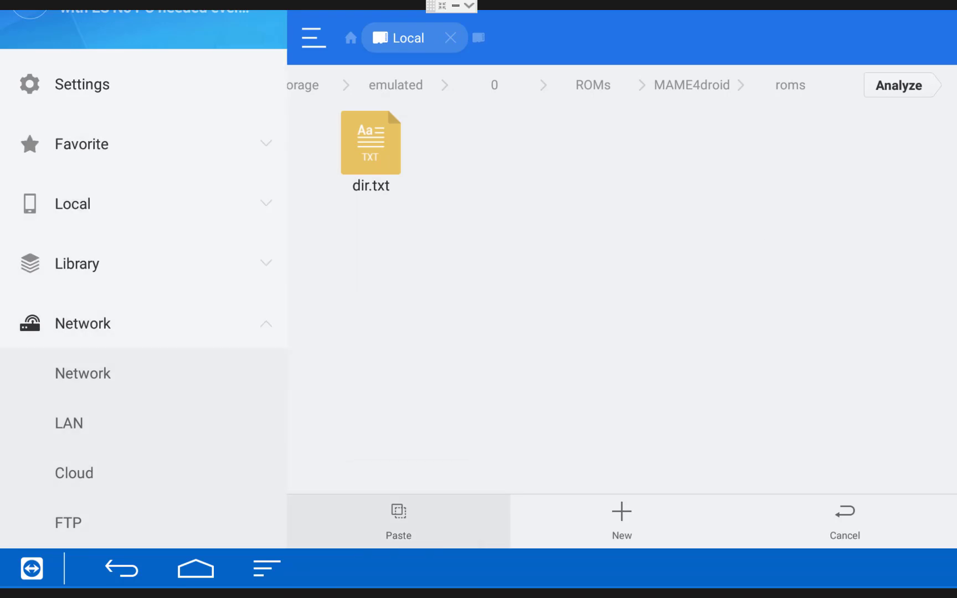
pyautogui.press('Return')
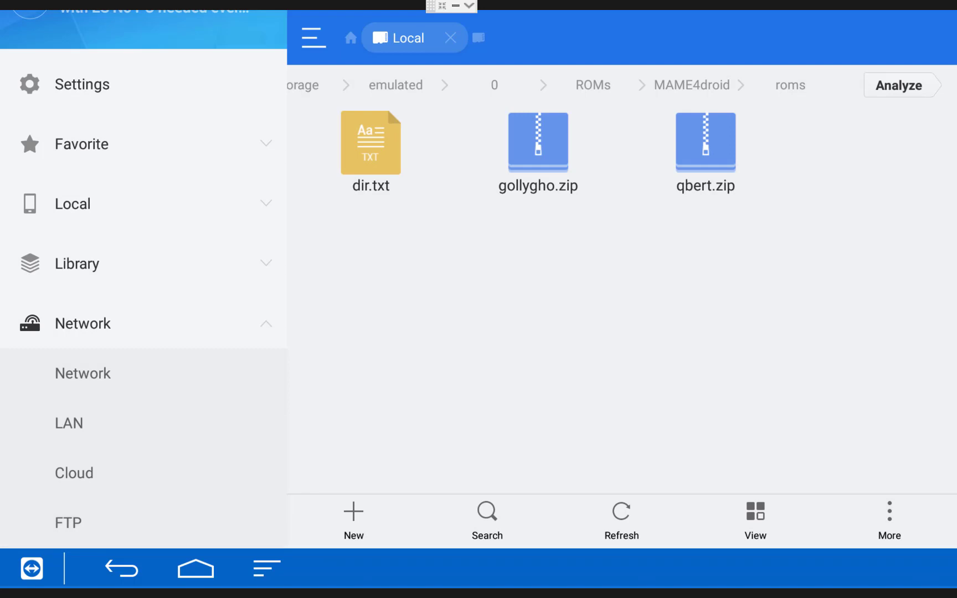
# Back out of the MAME4droid roms folder to the Internal Storage root and open the Cloud storage location.
pyautogui.press('Escape')
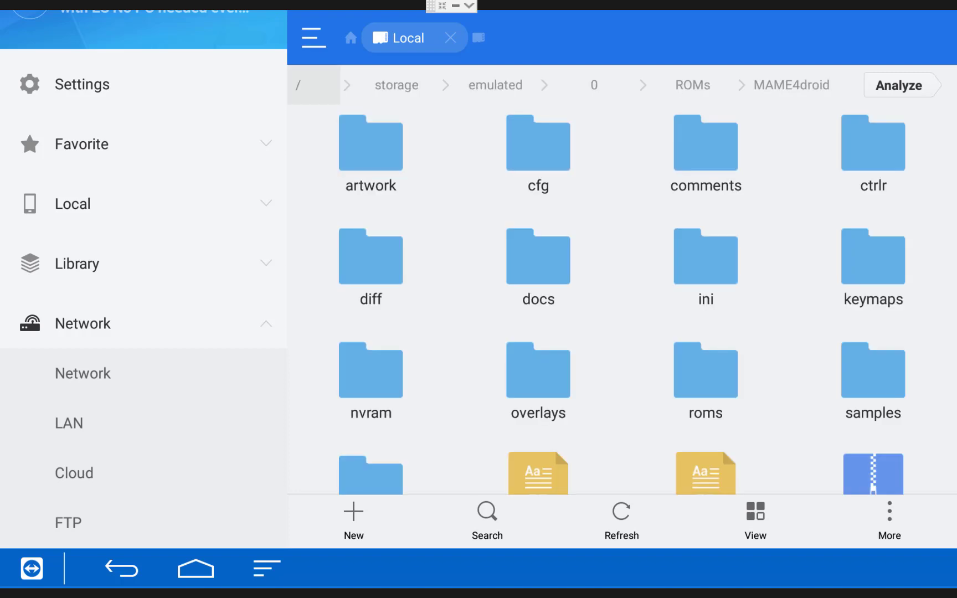
pyautogui.press('Down')
pyautogui.press('Left')
pyautogui.press('Escape')
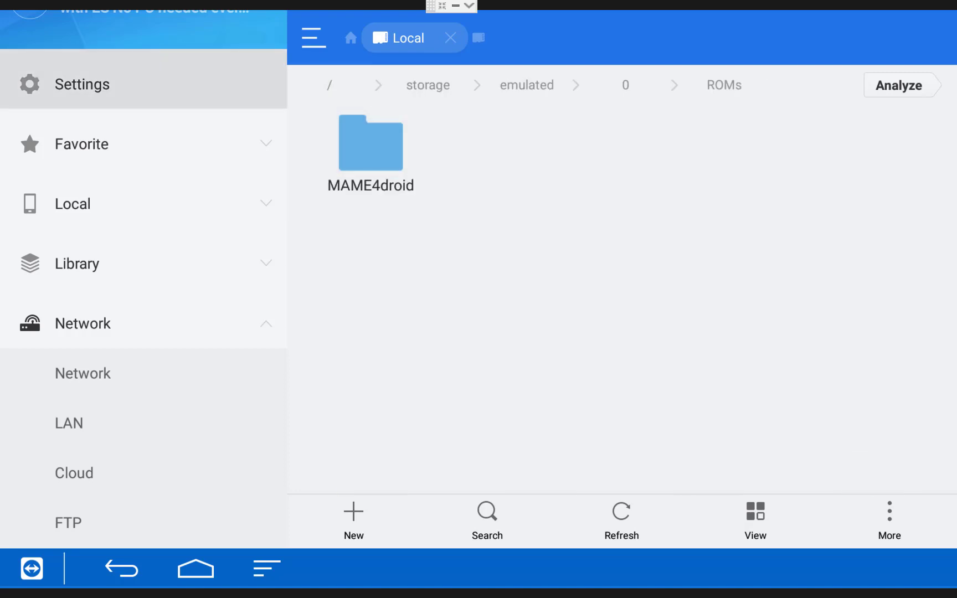
pyautogui.press('Escape')
pyautogui.press('Left')
pyautogui.press('Left')
pyautogui.press('Left')
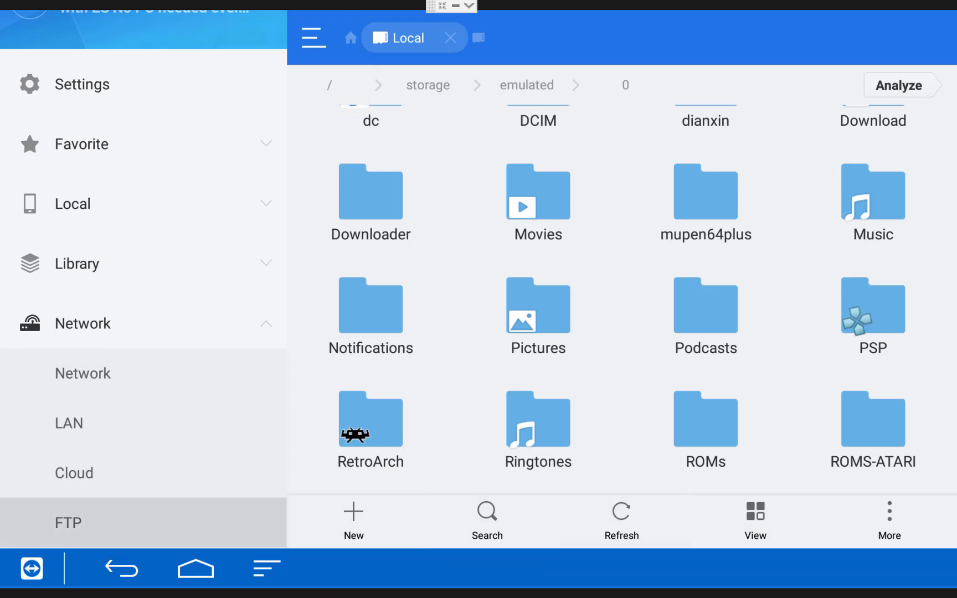
pyautogui.press('Up')
pyautogui.press('Return')
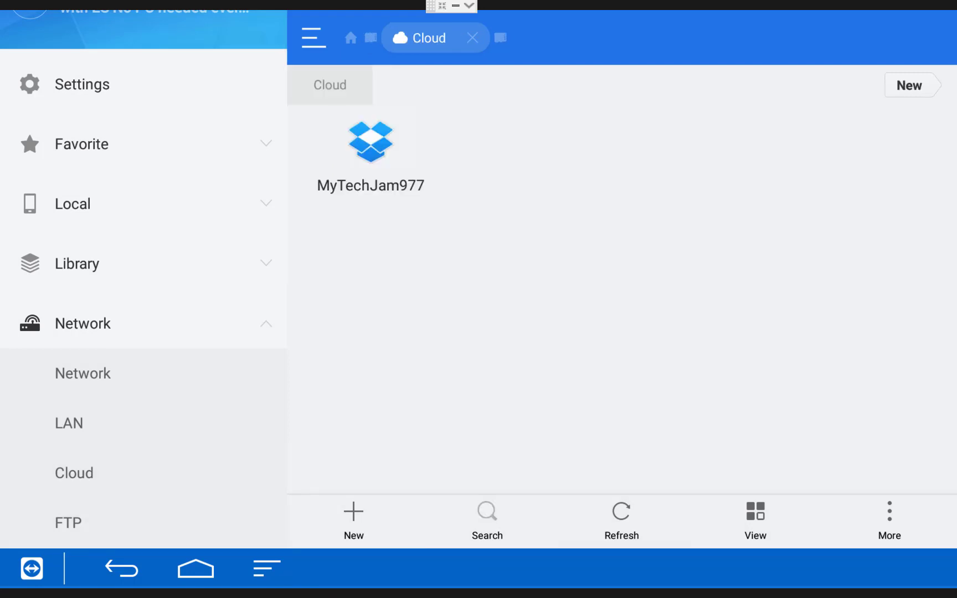
# Open the Artwork folder inside the MAME folder of the Dropbox account.
pyautogui.press('Return')
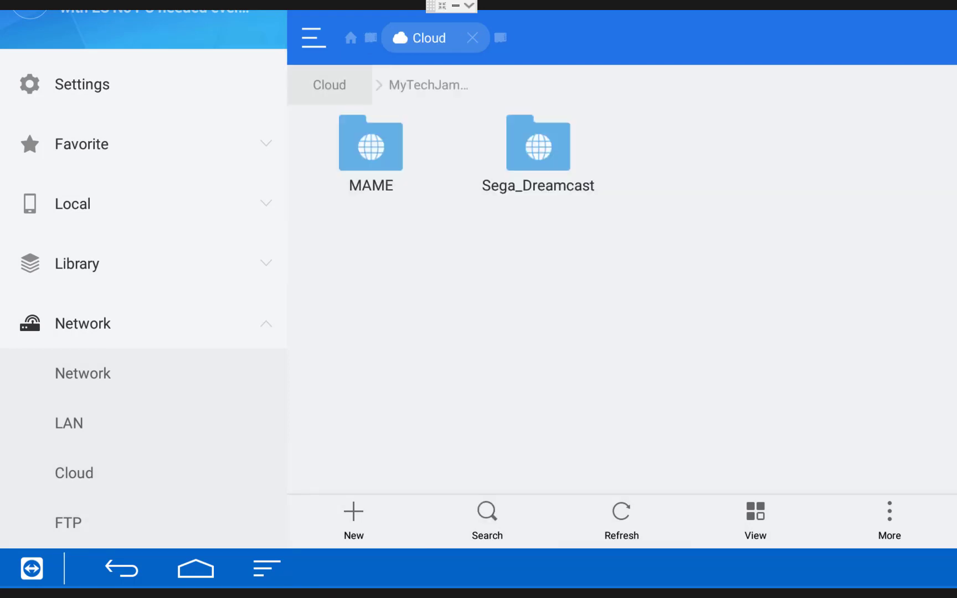
pyautogui.press('Return')
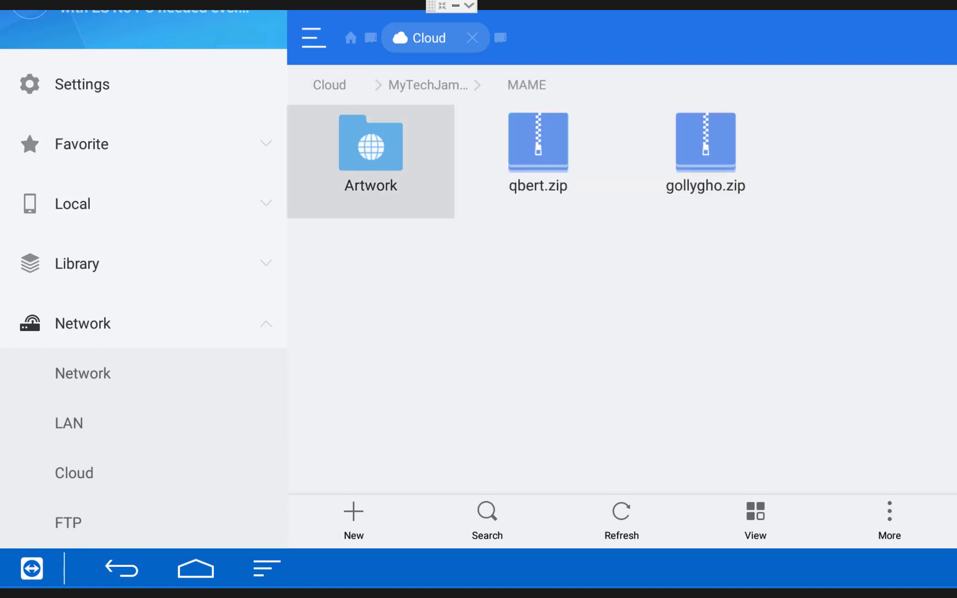
pyautogui.press('Return')
# Select both artwork files, qbert.zip and gollygho.zip, and copy them.
pyautogui.press('Right')
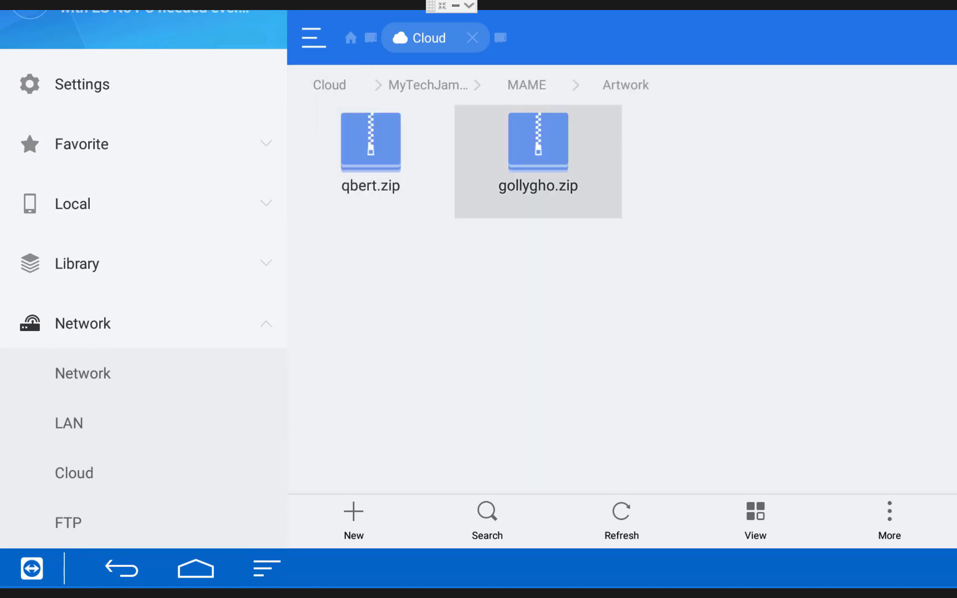
pyautogui.press('Return')
pyautogui.press('Down')
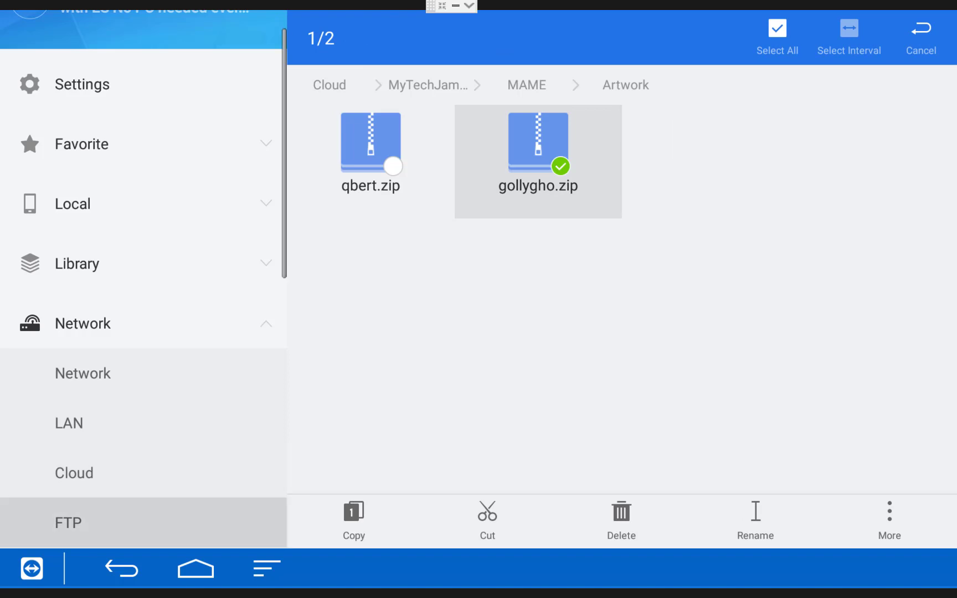
pyautogui.press('Up')
pyautogui.press('Up')
pyautogui.press('Up')
pyautogui.press('Up')
pyautogui.press('Up')
pyautogui.press('Up')
pyautogui.press('Right')
pyautogui.press('Return')
pyautogui.press('Left')
pyautogui.press('Down')
pyautogui.press('Down')
pyautogui.press('Down')
pyautogui.press('Down')
pyautogui.press('Down')
pyautogui.press('Down')
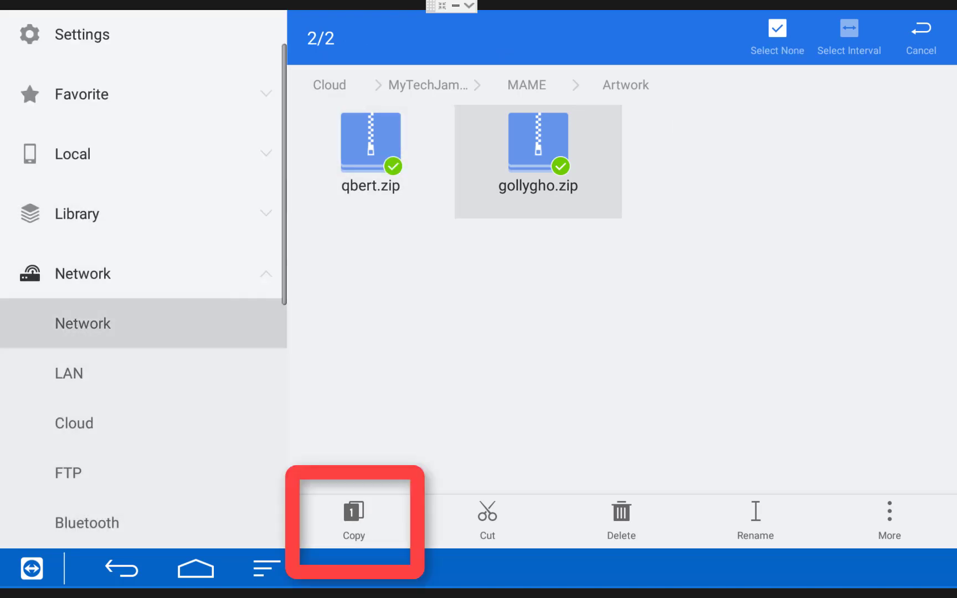
pyautogui.press('Right')
pyautogui.press('Return')
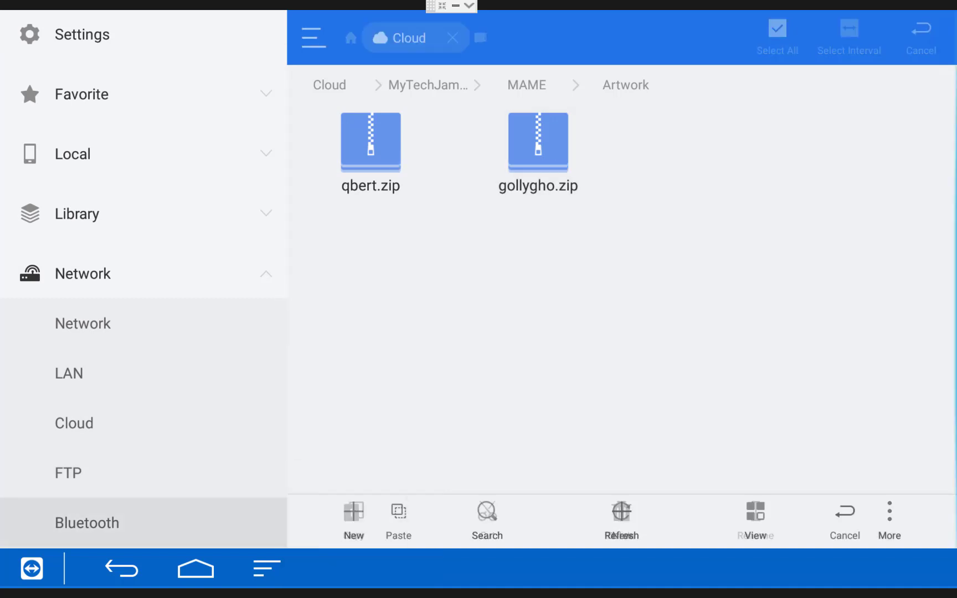
# Leave the Dropbox folders, return to the file explorer's home page and open Internal Storage.
pyautogui.press('Up')
pyautogui.press('Escape')
pyautogui.press('Escape')
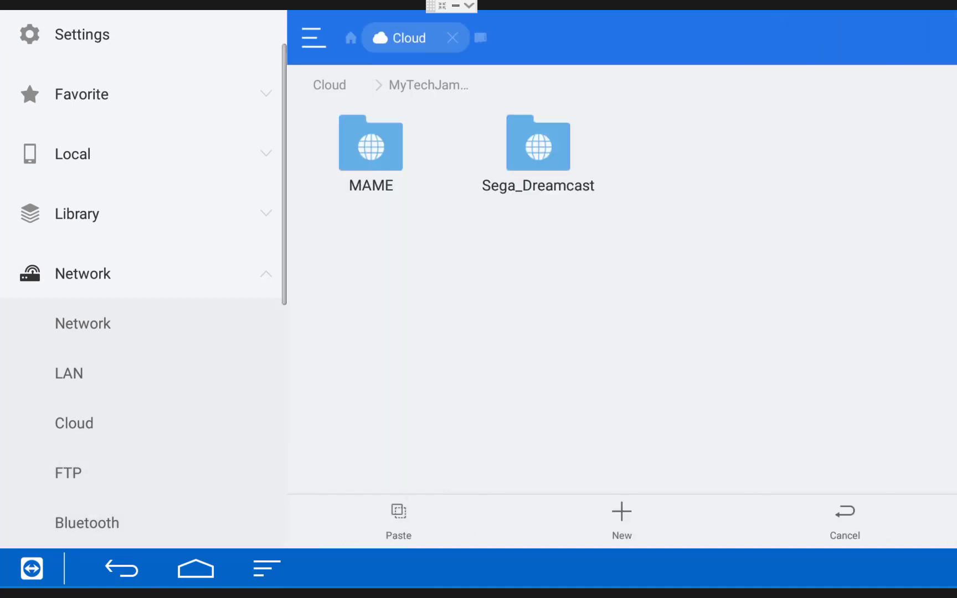
pyautogui.press('Escape')
pyautogui.press('Escape')
pyautogui.press('Up')
pyautogui.press('Up')
pyautogui.press('Up')
pyautogui.press('Up')
pyautogui.press('Up')
pyautogui.press('Up')
pyautogui.press('Up')
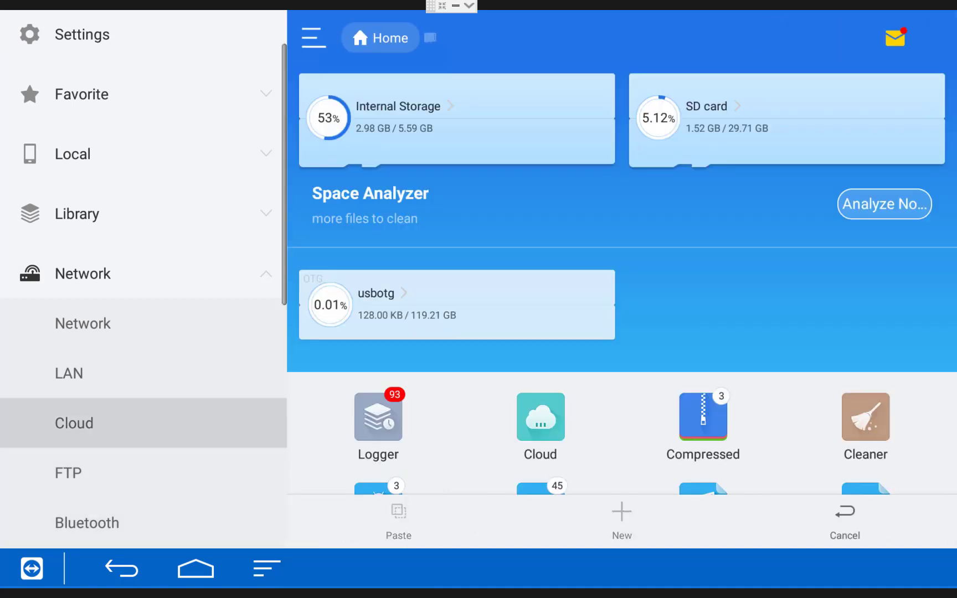
pyautogui.press('Right')
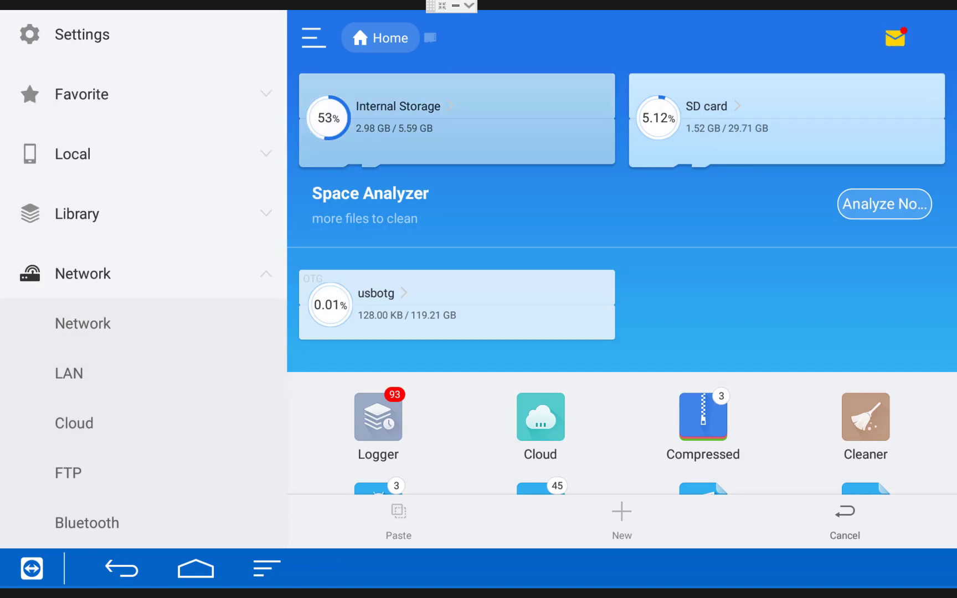
pyautogui.press('Return')
# Open the ROMs folder in Internal Storage.
pyautogui.press('Right')
pyautogui.press('Down')
pyautogui.press('Down')
pyautogui.press('Down')
pyautogui.press('Down')
pyautogui.press('Right')
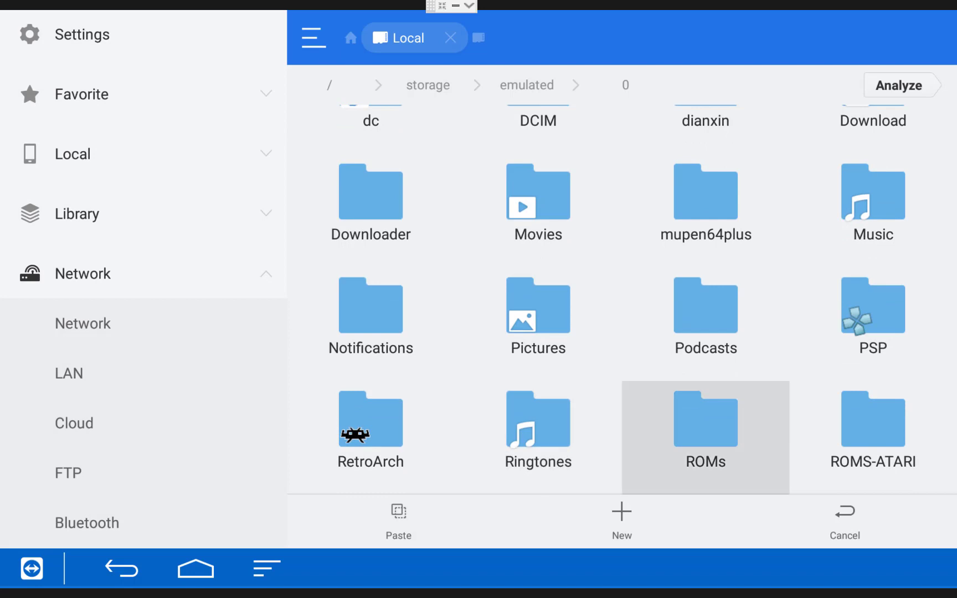
pyautogui.press('Return')
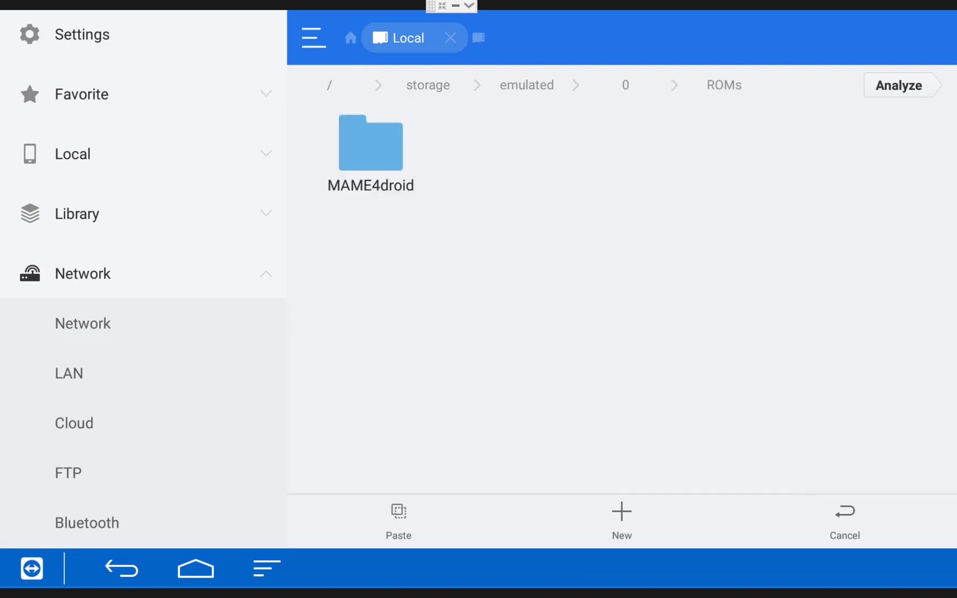
# Open the artwork subfolder inside the MAME4droid folder.
pyautogui.press('Left')
pyautogui.press('Up')
pyautogui.press('Up')
pyautogui.press('Right')
pyautogui.press('Return')
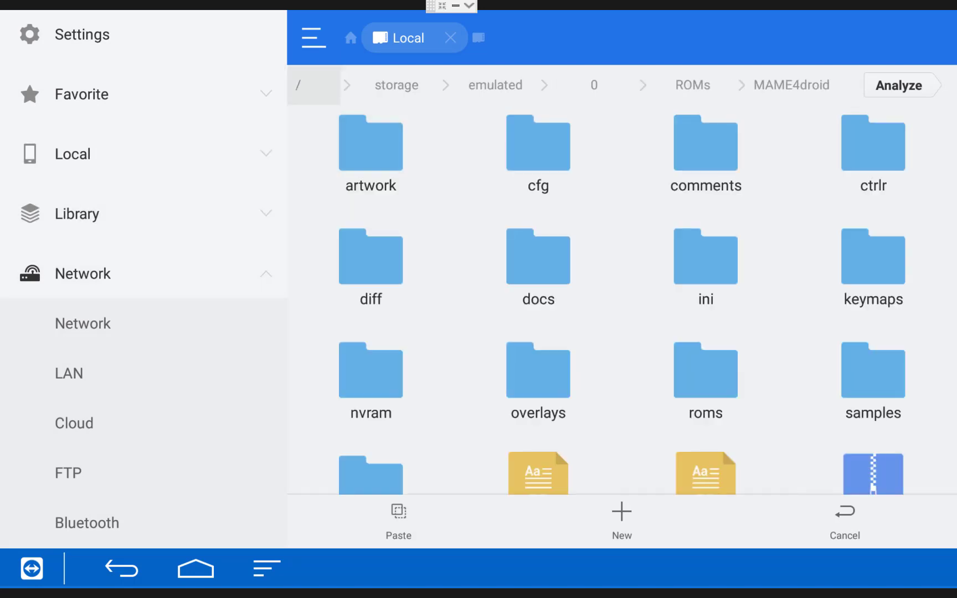
pyautogui.press('Down')
pyautogui.press('Left')
pyautogui.press('Return')
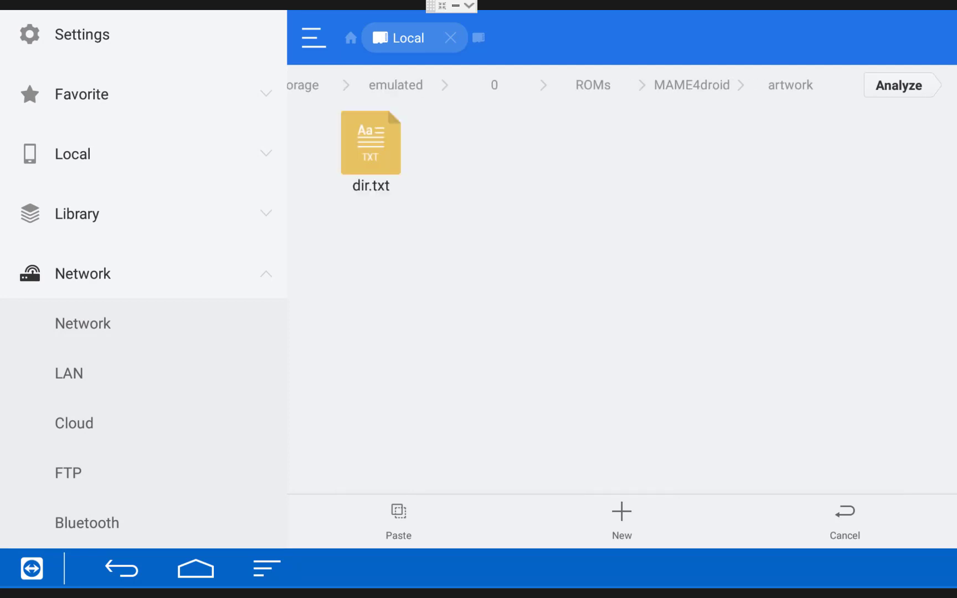
# Paste the copied qbert.zip and gollygho.zip files into the MAME4droid artwork folder.
pyautogui.press('Left')
pyautogui.press('Down')
pyautogui.press('Down')
pyautogui.press('Down')
pyautogui.press('Down')
pyautogui.press('Down')
pyautogui.press('Down')
pyautogui.press('Down')
pyautogui.press('Down')
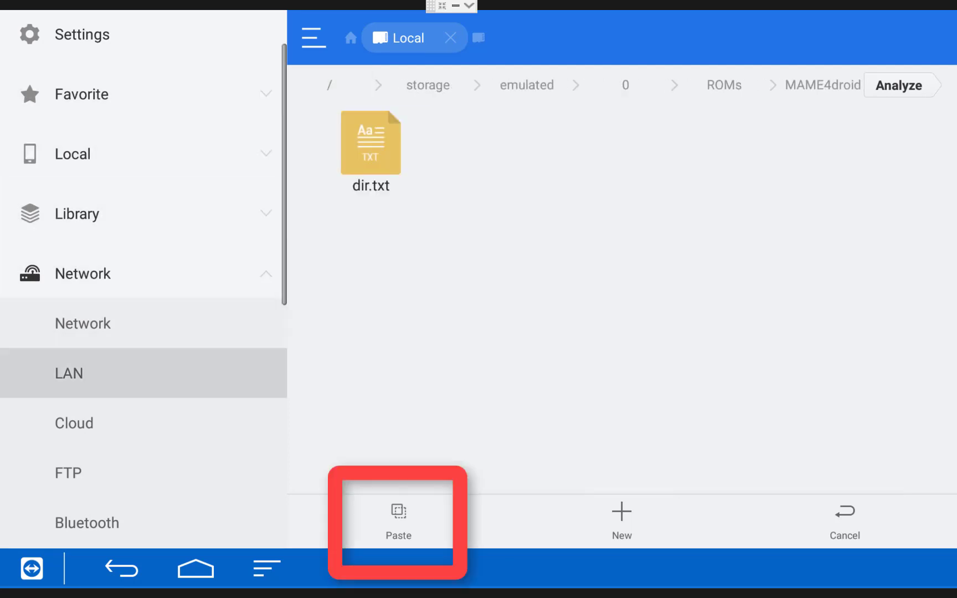
pyautogui.press('Right')
pyautogui.press('Return')
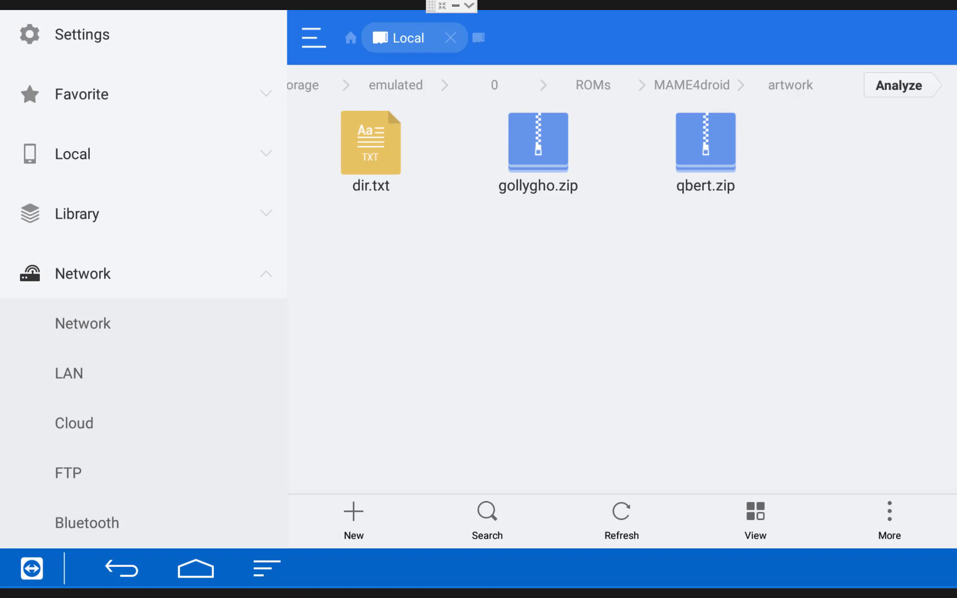
# Return to the Fire TV home screen and open the full library of installed apps and games.
pyautogui.press('Home')
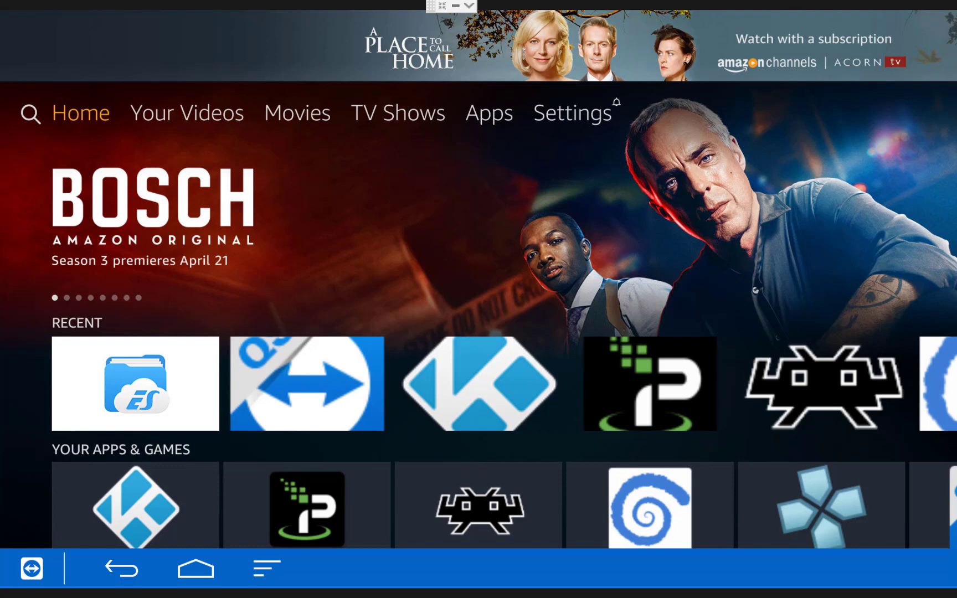
pyautogui.press('Down')
pyautogui.press('Down')
pyautogui.press('Down')
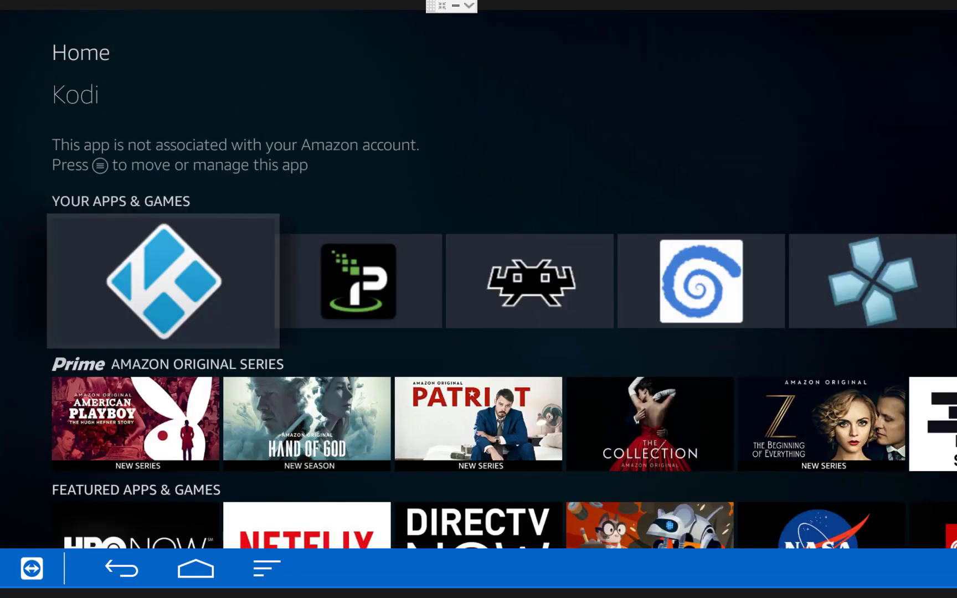
pyautogui.press('Right')
pyautogui.press('Right')
pyautogui.press('Right')
pyautogui.press('Right')
pyautogui.press('Right')
pyautogui.press('Right')
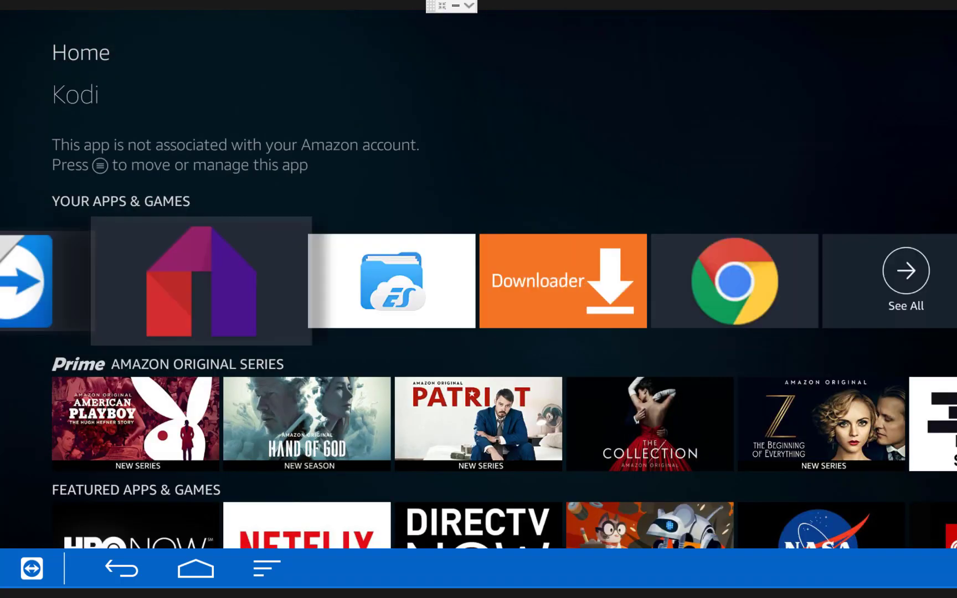
pyautogui.press('Right')
pyautogui.press('Right')
pyautogui.press('Right')
pyautogui.press('Right')
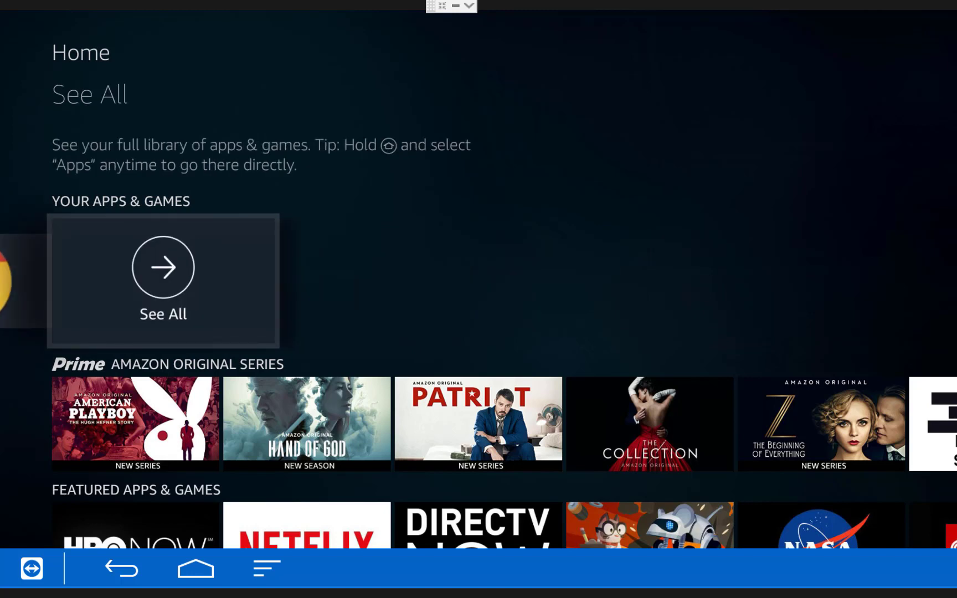
pyautogui.press('Return')
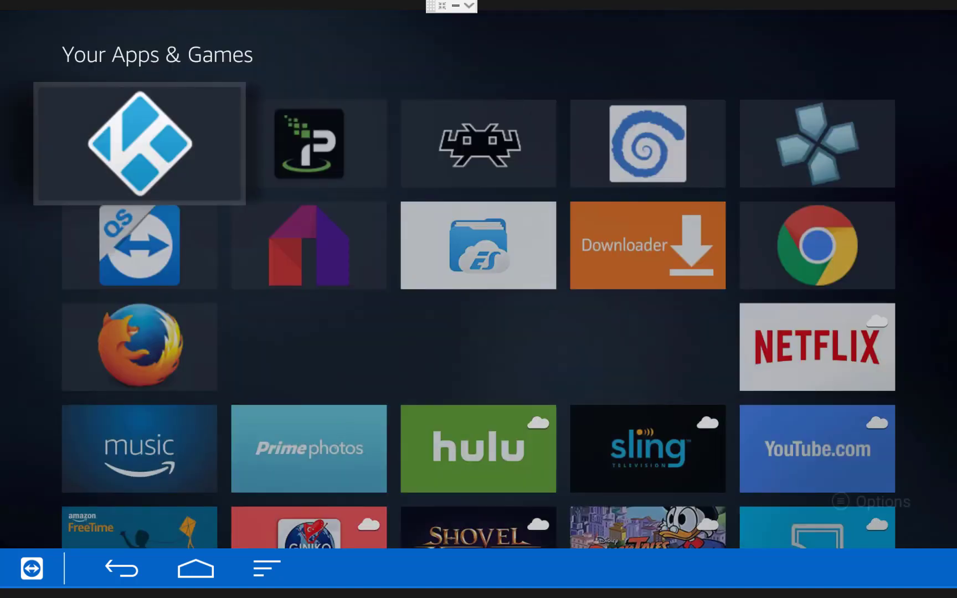
# Launch MAME4droid from the end of the app library and browse its game list.
pyautogui.press('Down')
pyautogui.press('Down')
pyautogui.press('Down')
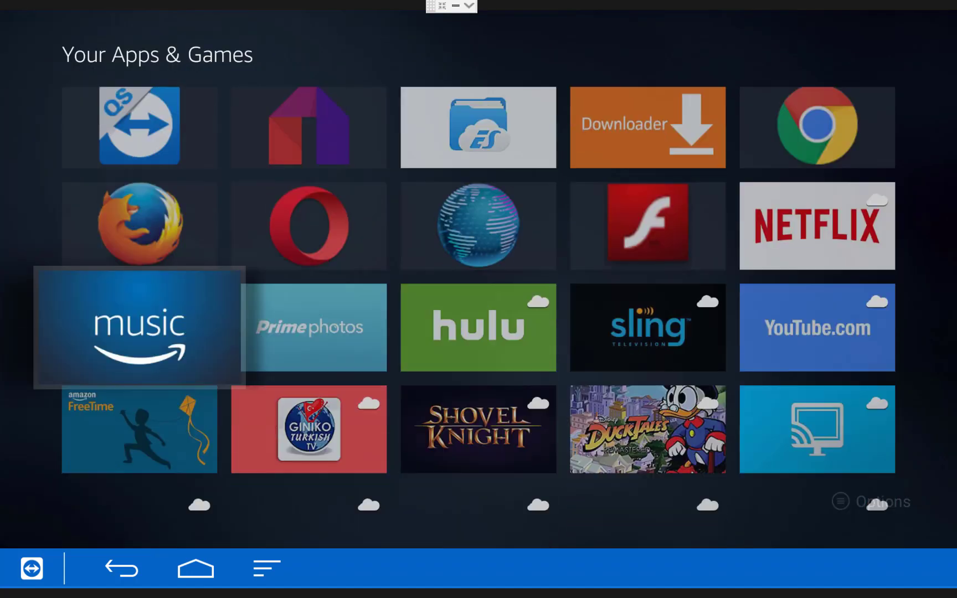
pyautogui.press('Down')
pyautogui.press('Down')
pyautogui.press('Down')
pyautogui.press('Down')
pyautogui.press('Right')
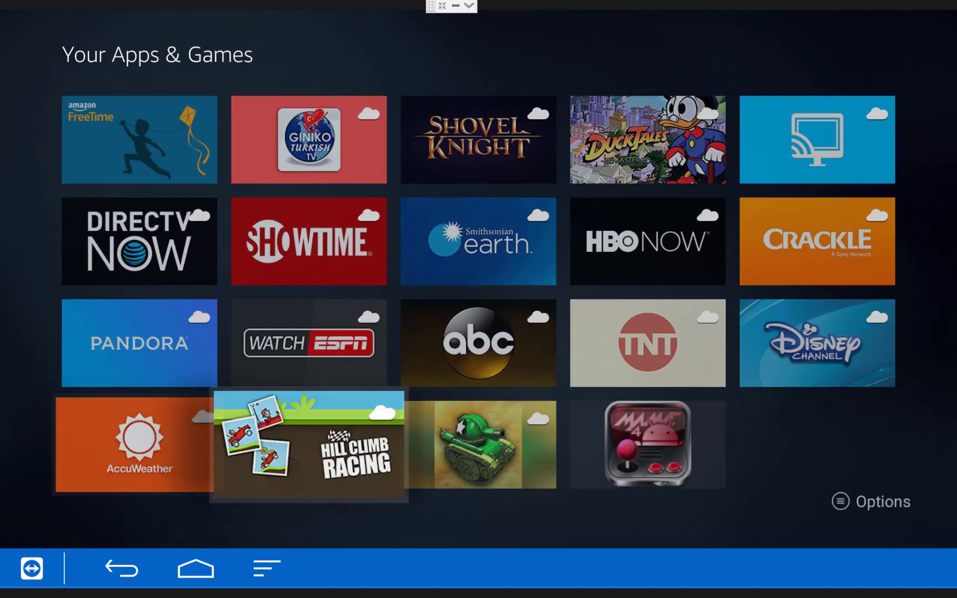
pyautogui.press('Right')
pyautogui.press('Right')
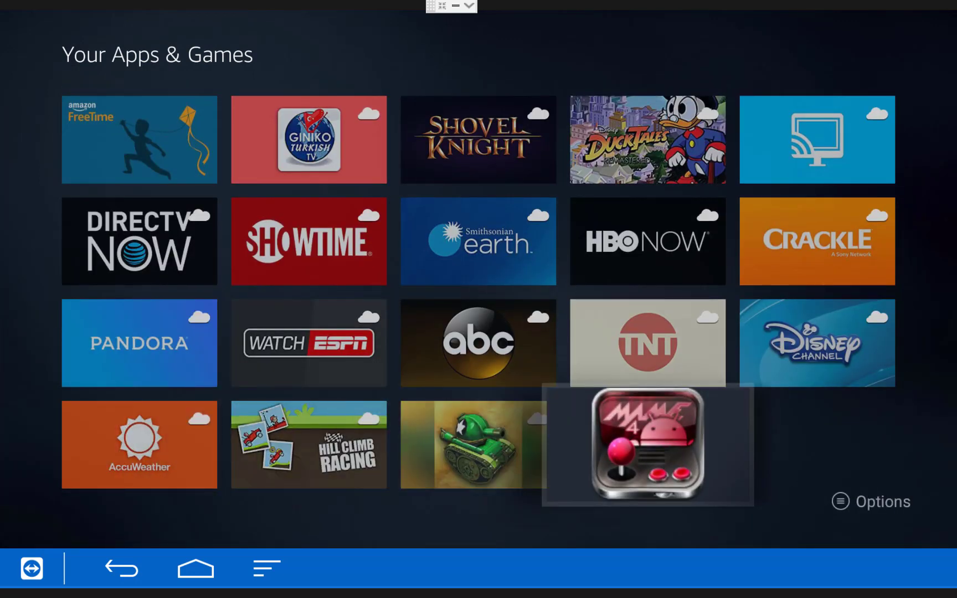
pyautogui.press('Return')
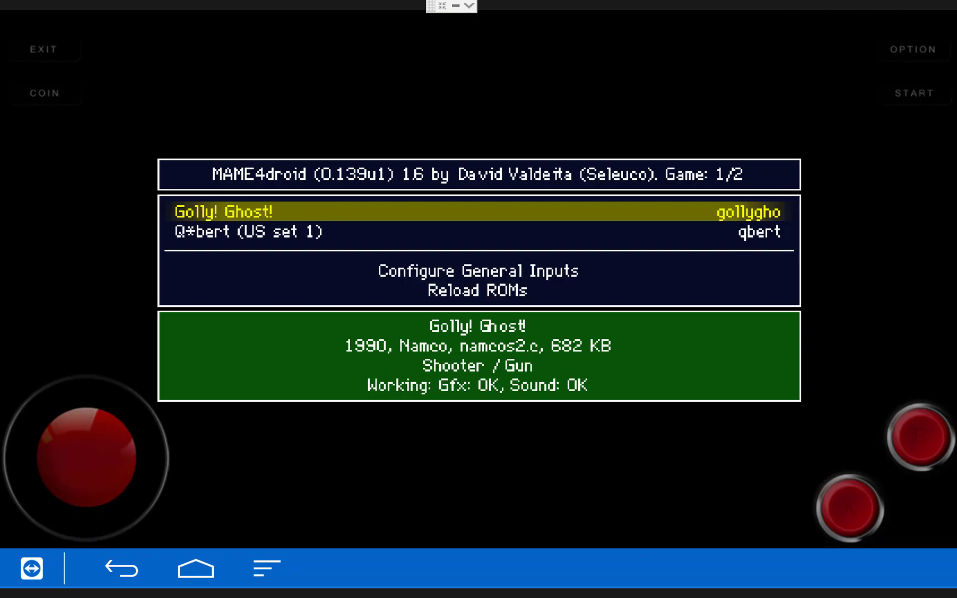
pyautogui.press('Down')
pyautogui.press('Up')
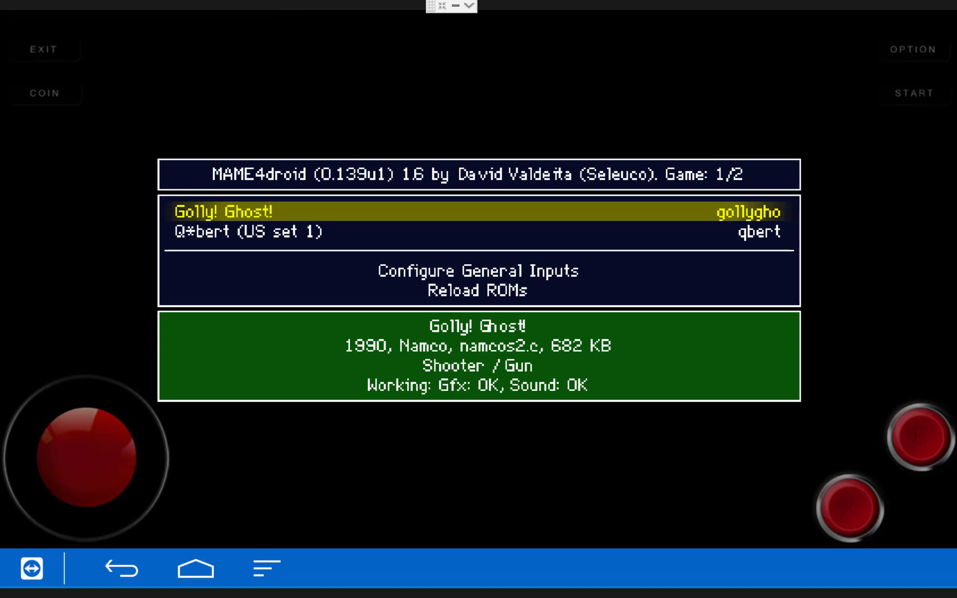
# Open the Input options in the MAME4droid settings.
pyautogui.press('Menu')
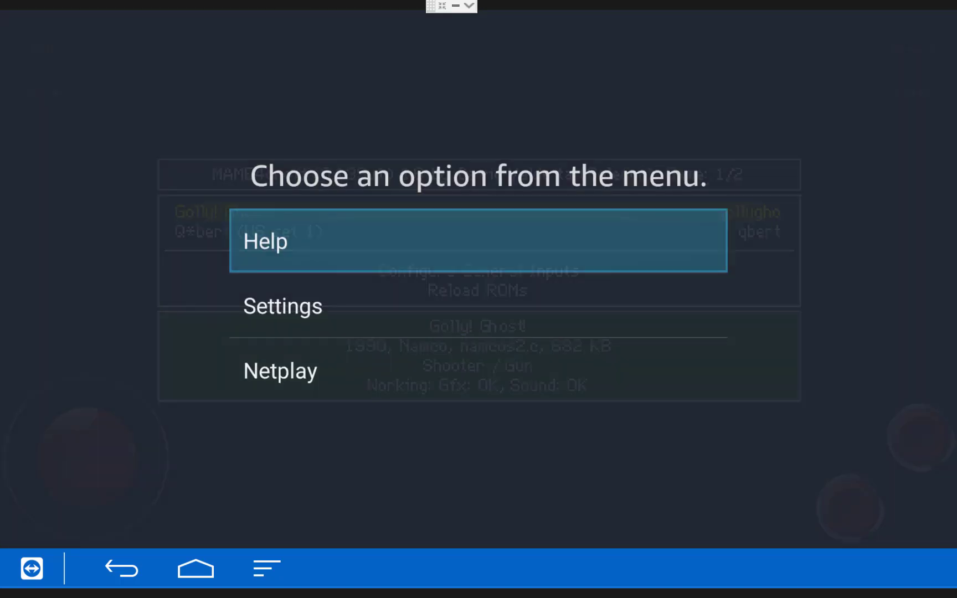
pyautogui.press('Down')
pyautogui.press('Return')
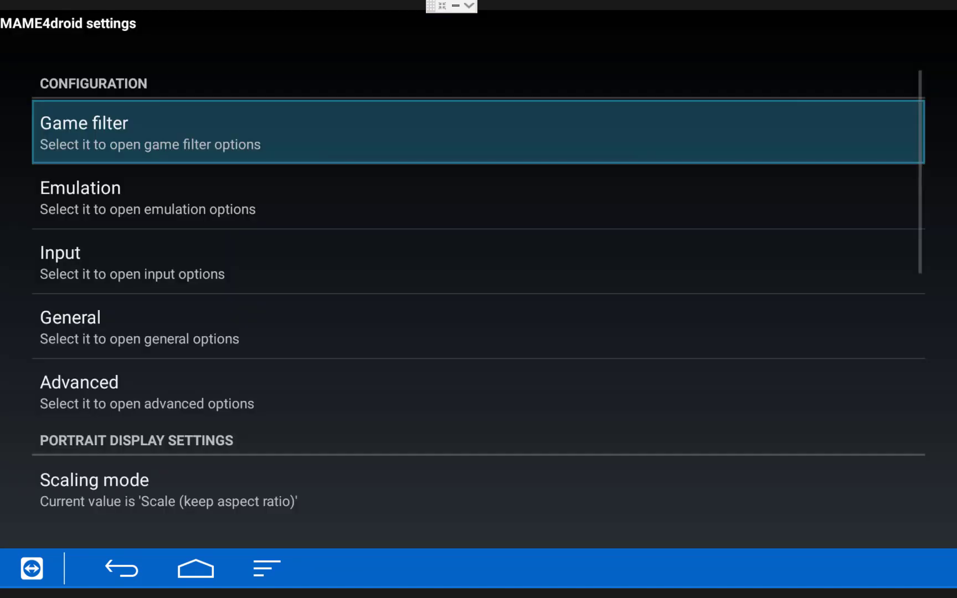
pyautogui.press('Down')
pyautogui.press('Down')
pyautogui.press('Return')
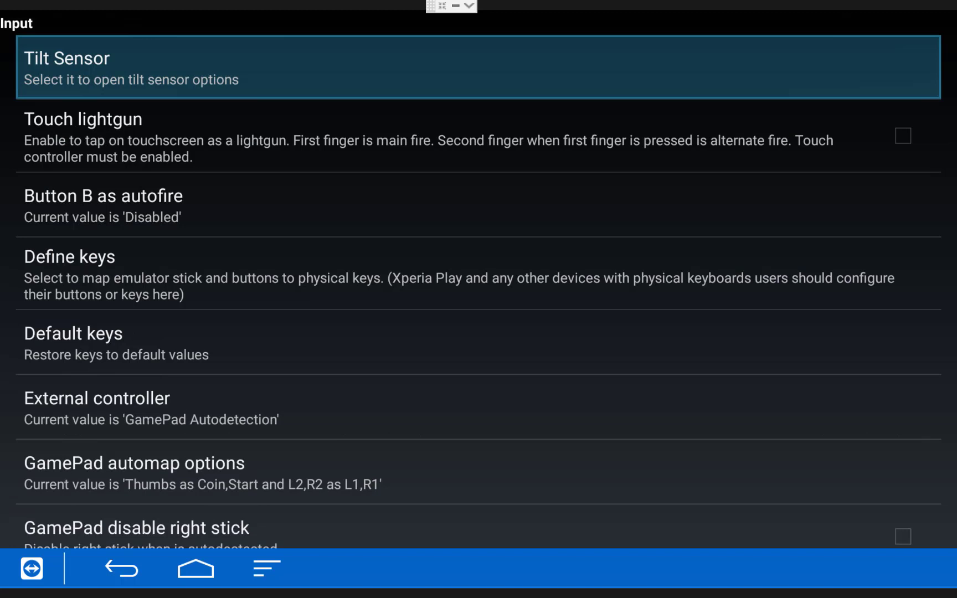
# Open the Define keys screen for Player 1.
pyautogui.press('Down')
pyautogui.press('Down')
pyautogui.press('Down')
pyautogui.press('Return')
pyautogui.press('Return')
# Examine the Player 1 key assignments, including the keys mapped to Coin and Start.
pyautogui.press('Down')
pyautogui.press('Down')
pyautogui.press('Down')
pyautogui.press('Down')
pyautogui.press('Down')
pyautogui.press('Down')
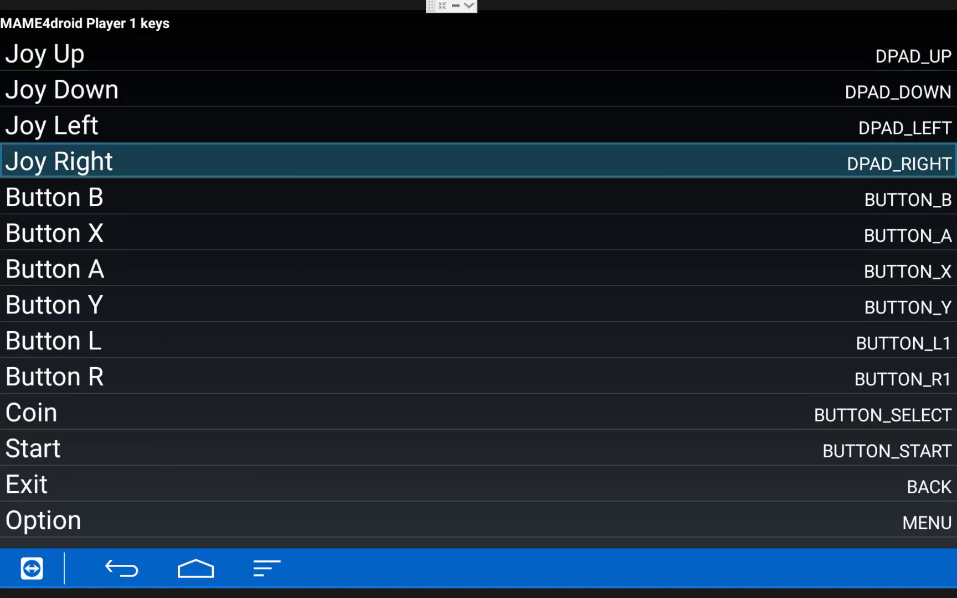
pyautogui.press('Down')
pyautogui.press('Down')
pyautogui.press('Down')
pyautogui.press('Down')
pyautogui.press('Down')
pyautogui.press('Down')
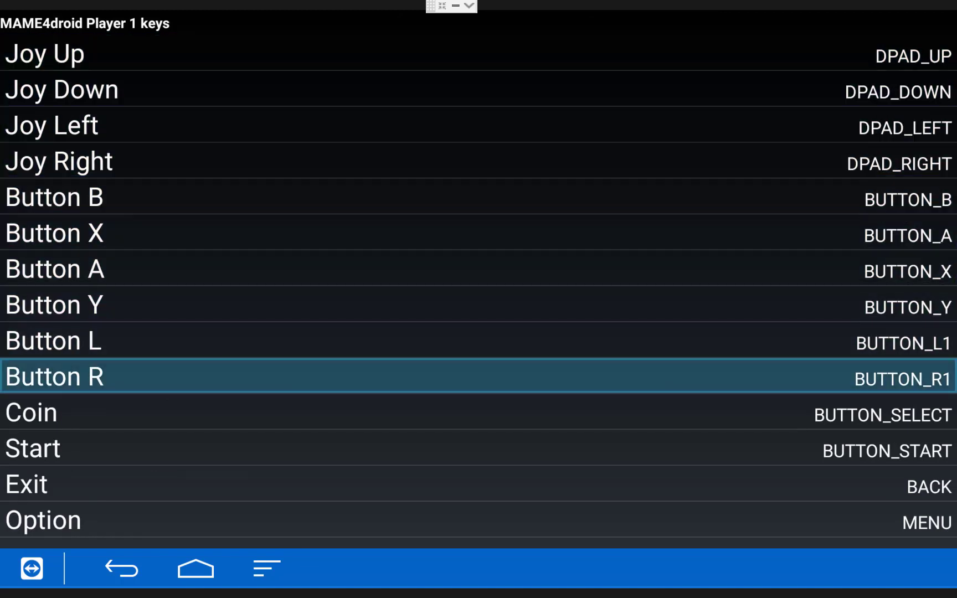
pyautogui.press('Up')
pyautogui.press('Up')
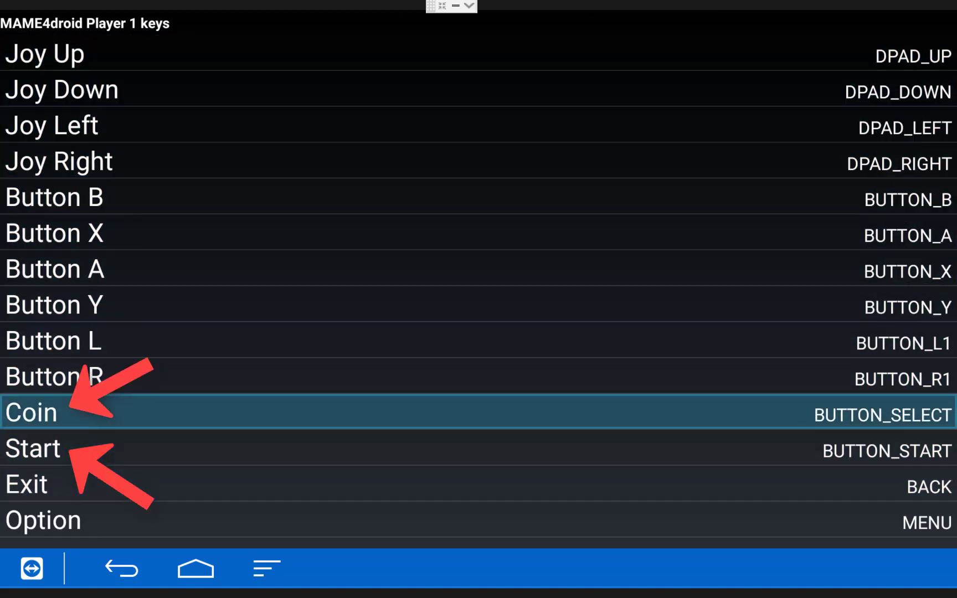
# Map Player 1's Coin to the right thumbstick button (BUTTON_THUMBR) and Start to the left thumbstick button (BUTTON_THUMBL).
pyautogui.press('Return')
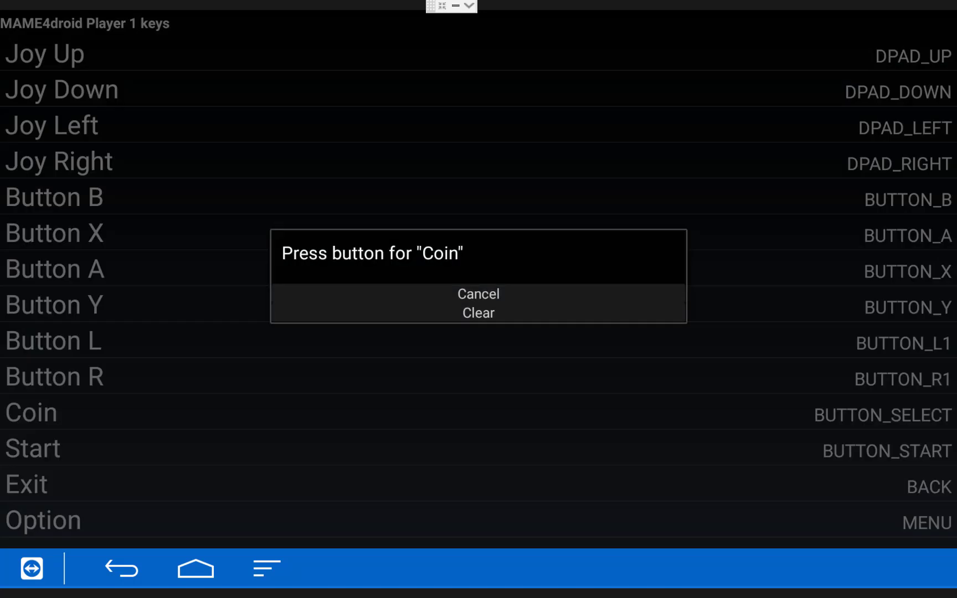
pyautogui.press('r')
pyautogui.press('Down')
pyautogui.press('Down')
pyautogui.press('Down')
pyautogui.press('Down')
pyautogui.press('Down')
pyautogui.press('Down')
pyautogui.press('Down')
pyautogui.press('Down')
pyautogui.press('Down')
pyautogui.press('Down')
pyautogui.press('Down')
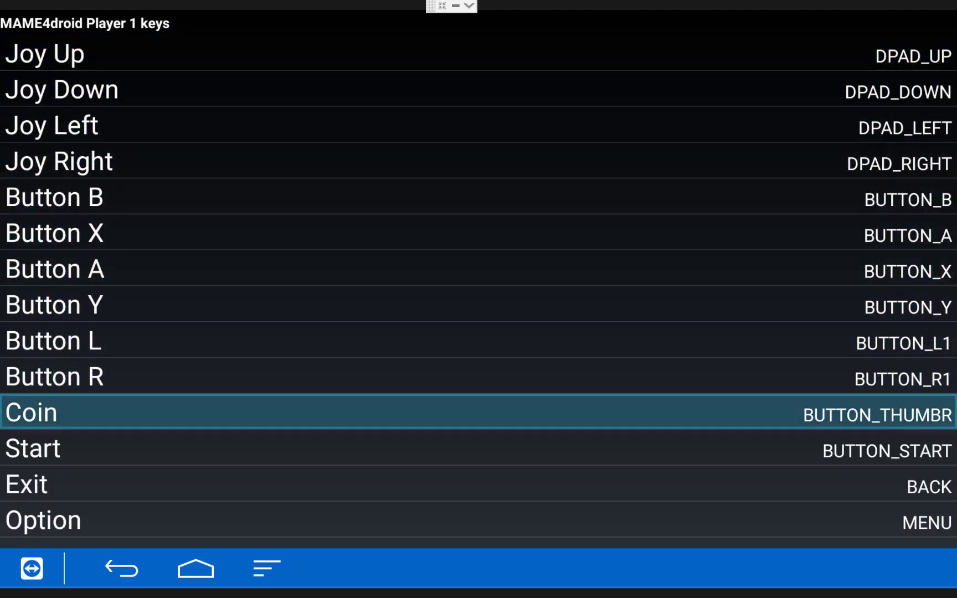
pyautogui.press('Return')
pyautogui.press('l')
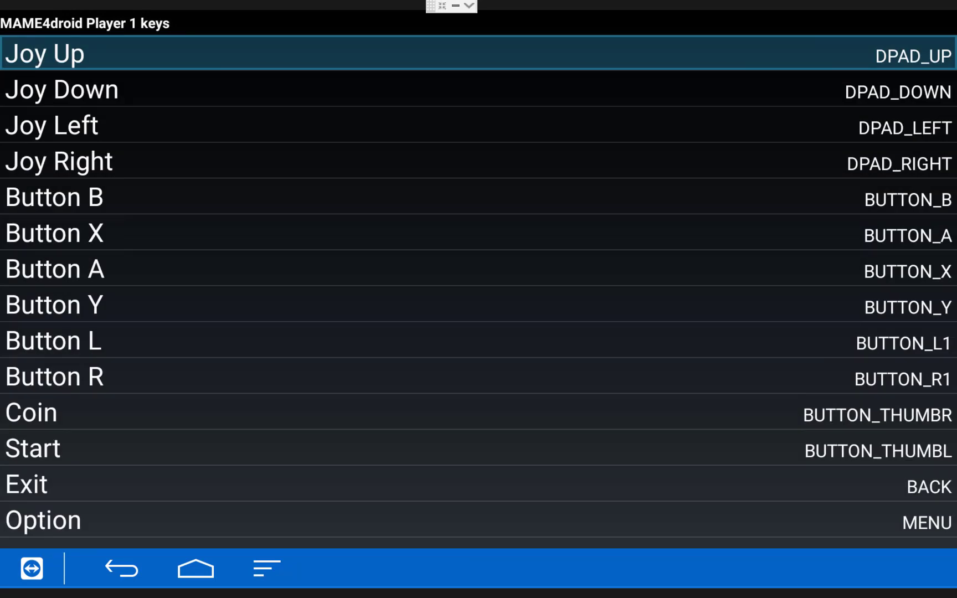
# Review the Player 1 assignments for Button B and Button X, and return to the main MAME4droid settings.
pyautogui.press('Down')
pyautogui.press('Down')
pyautogui.press('Down')
pyautogui.press('Down')
pyautogui.press('Down')
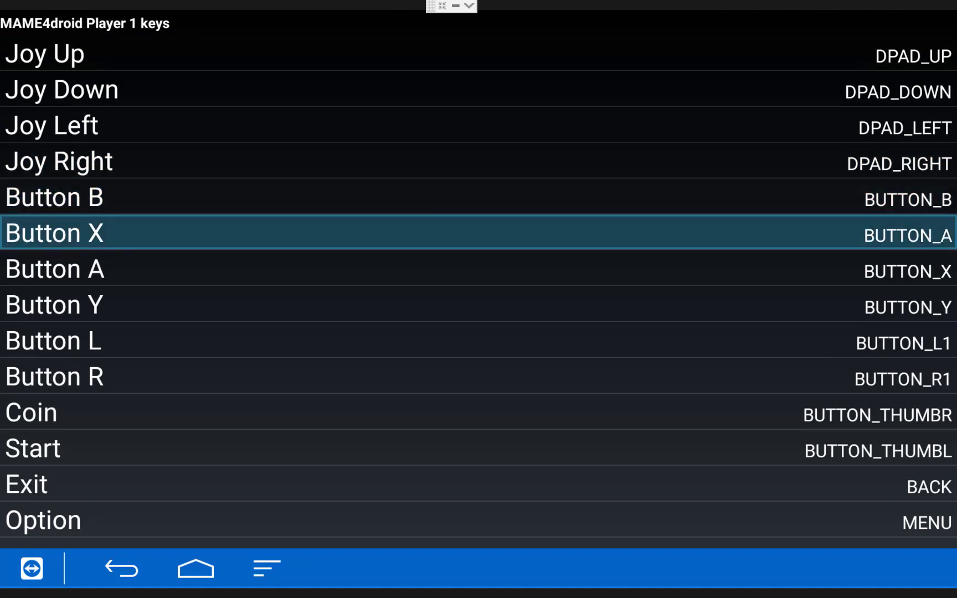
pyautogui.press('Up')
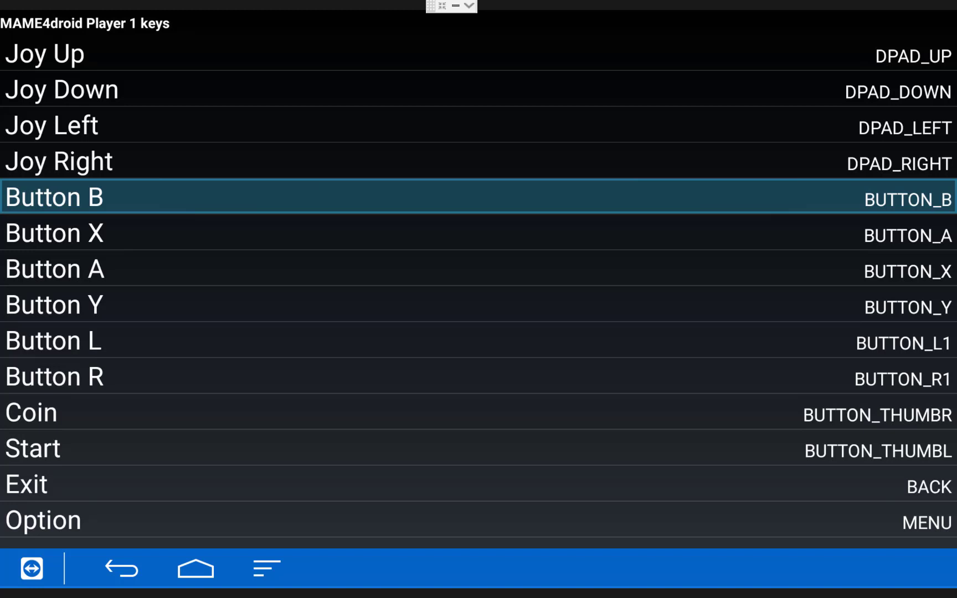
pyautogui.press('Escape')
pyautogui.press('Escape')
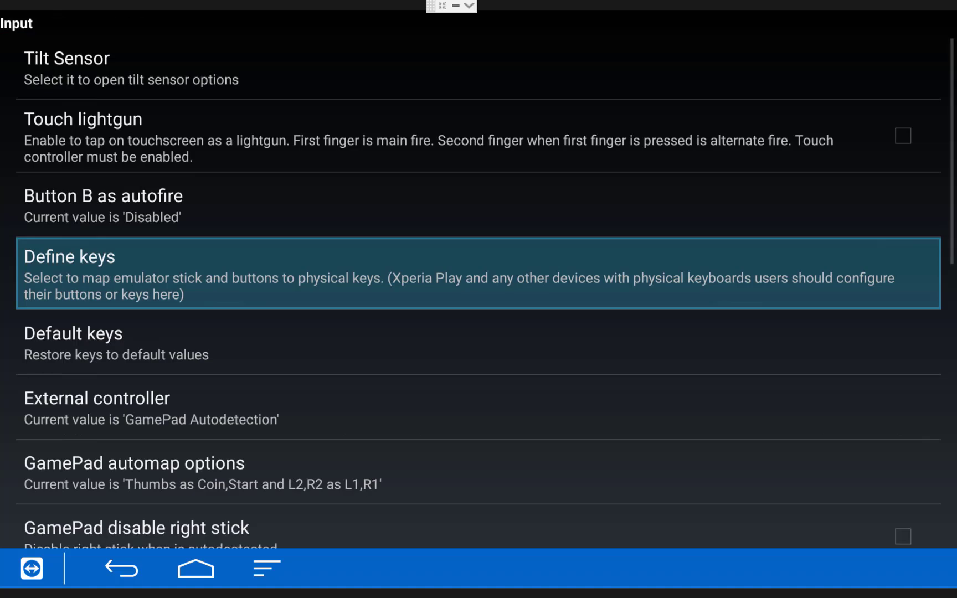
pyautogui.press('Escape')
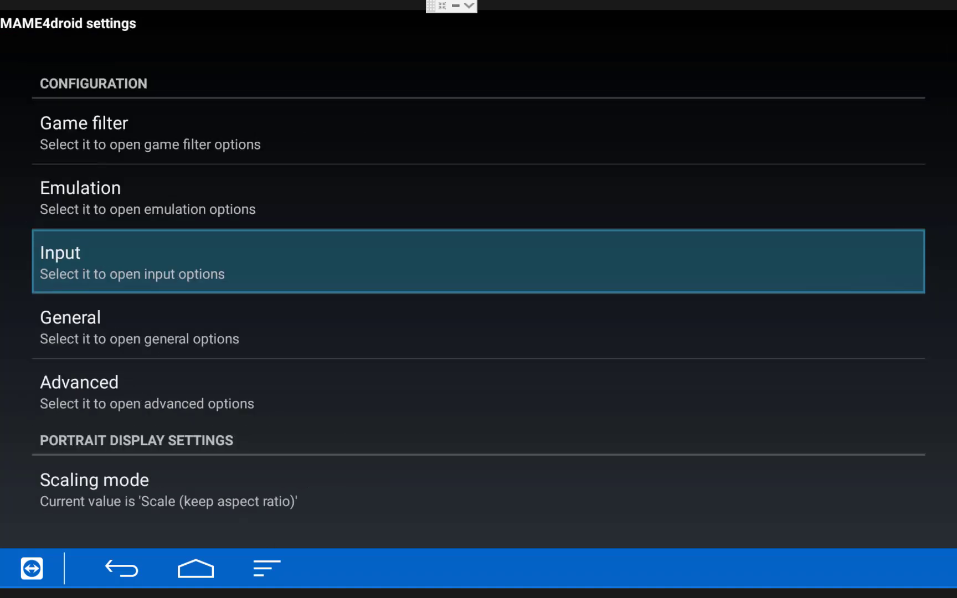
# Turn off Touch controller visible in the portrait display settings.
pyautogui.press('Down')
pyautogui.press('Down')
pyautogui.press('Down')
pyautogui.press('Down')
pyautogui.press('Down')
pyautogui.press('Down')
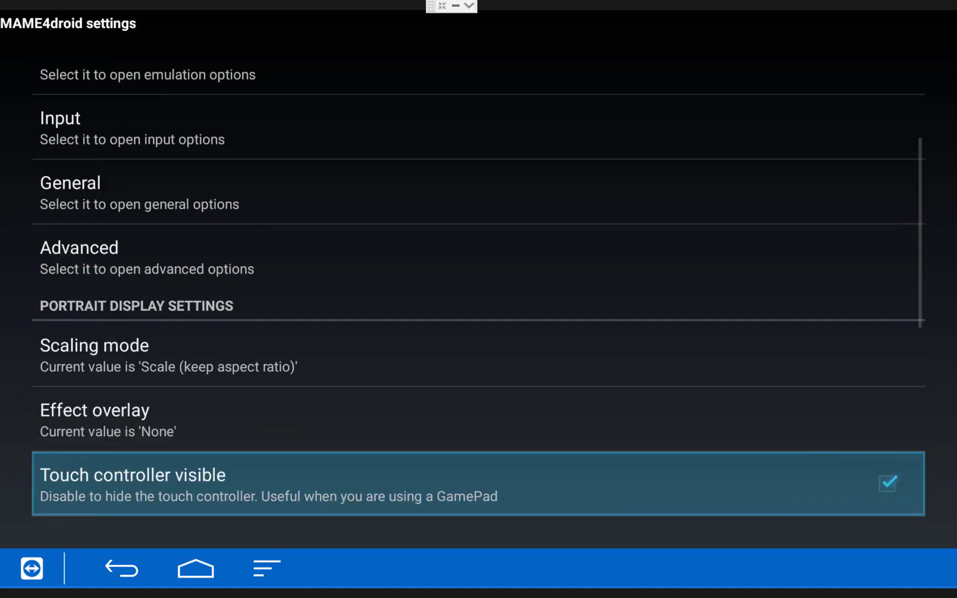
pyautogui.press('Down')
pyautogui.press('Up')
pyautogui.press('Up')
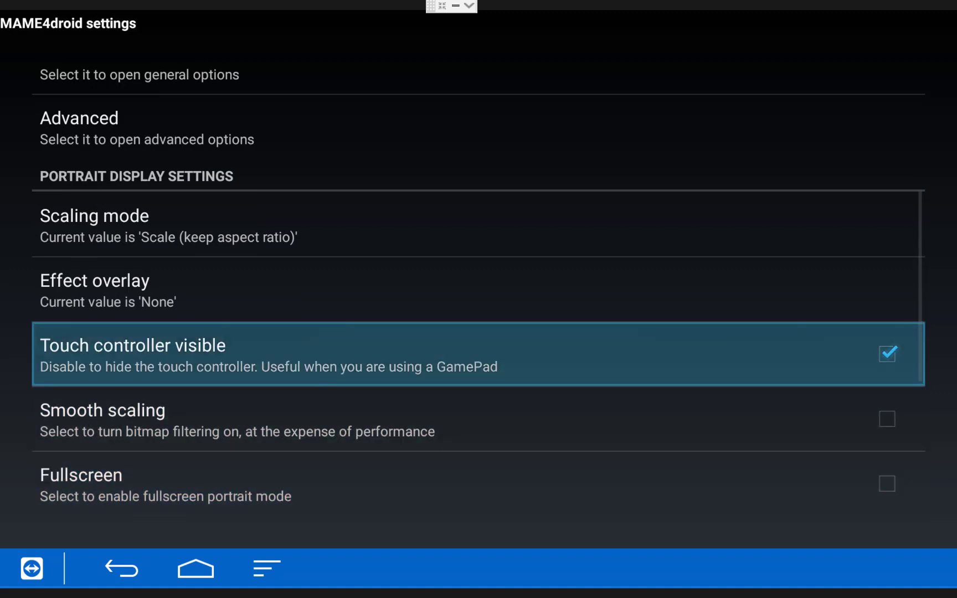
pyautogui.press('Return')
# Turn off Touch controller visible in the landscape display settings and return to the game list.
pyautogui.press('Down')
pyautogui.press('Down')
pyautogui.press('Down')
pyautogui.press('Down')
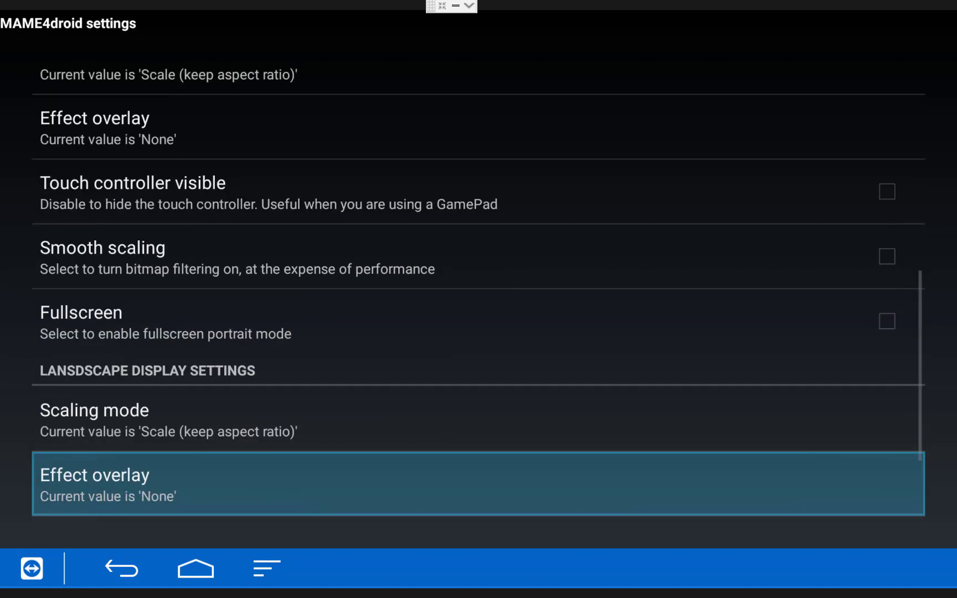
pyautogui.press('Down')
pyautogui.press('Down')
pyautogui.press('Up')
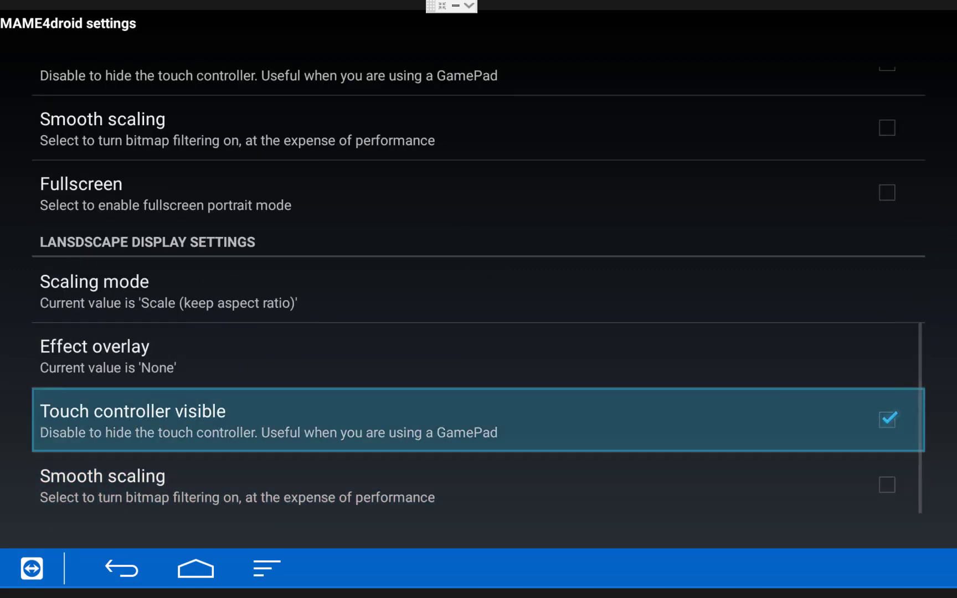
pyautogui.press('Return')
pyautogui.press('Up')
pyautogui.press('Escape')
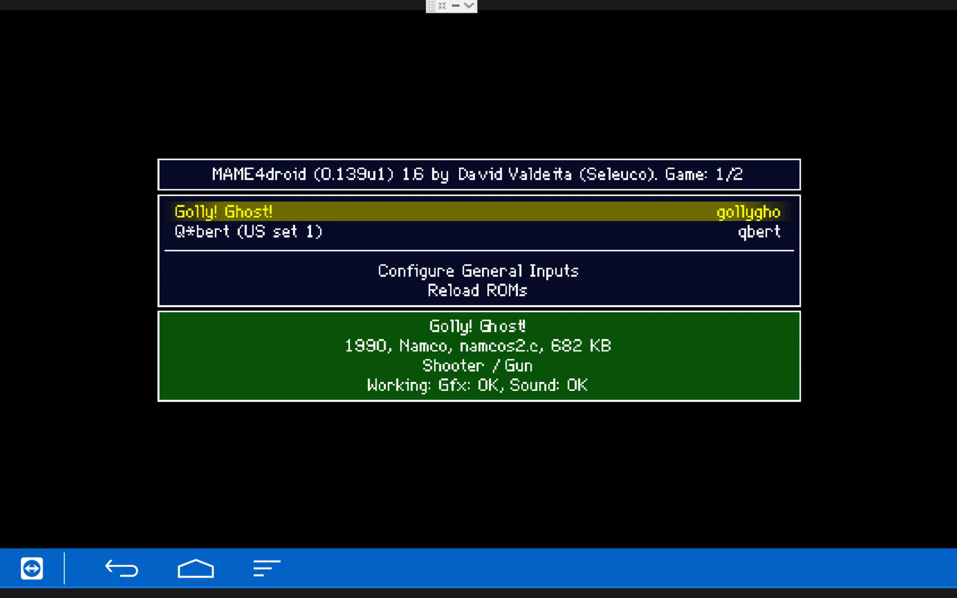
# Run Golly! Ghost! as a test, accepting the ROM usage notice, and exit back to the game list.
pyautogui.press('Return')
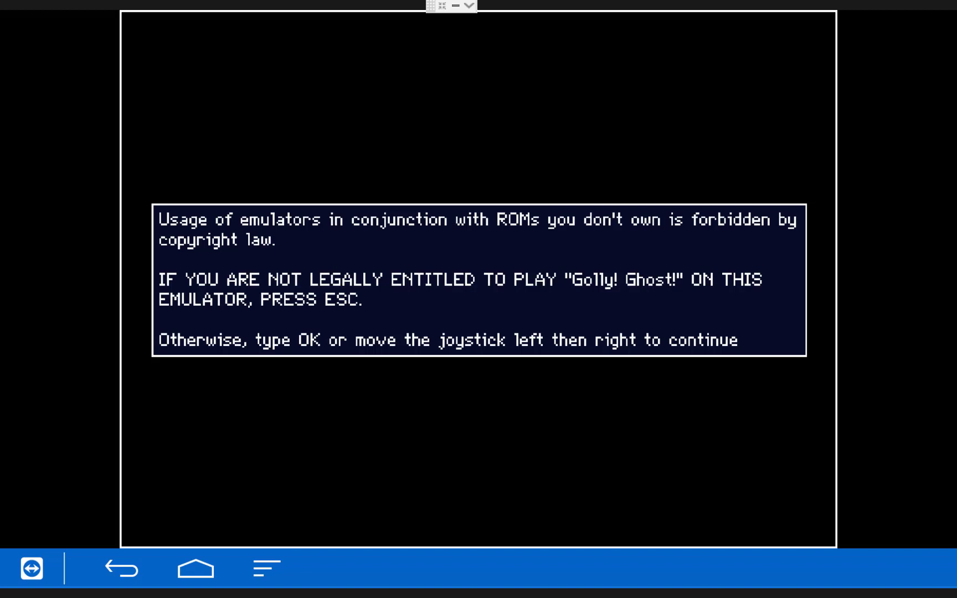
pyautogui.press('o')
pyautogui.press('k')
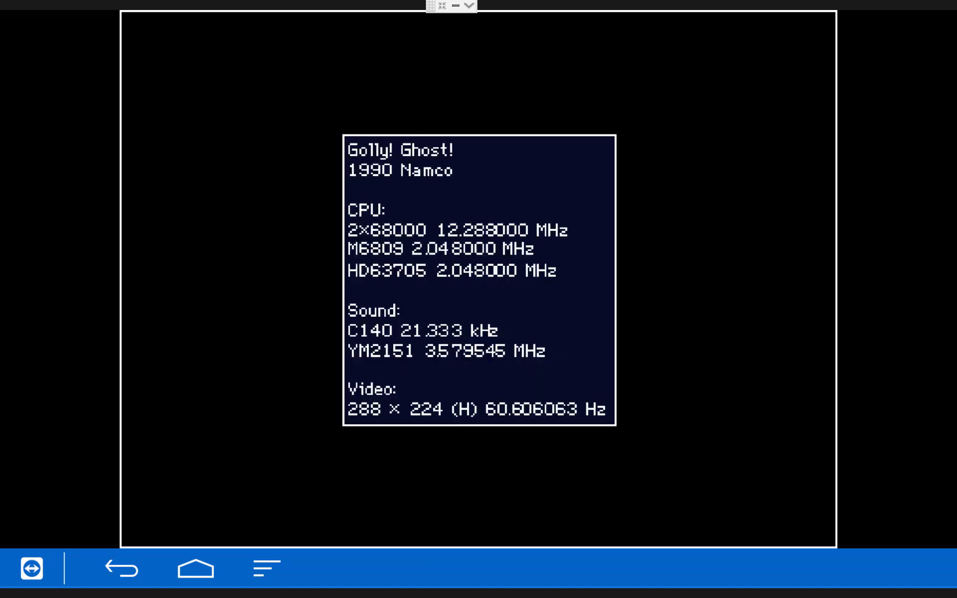
pyautogui.press('Return')
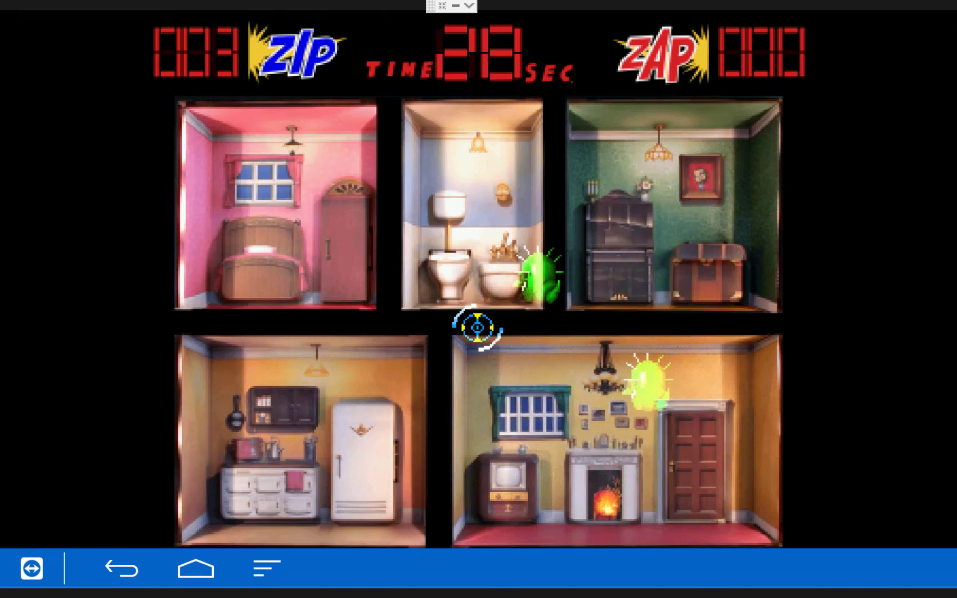
pyautogui.press('Escape')
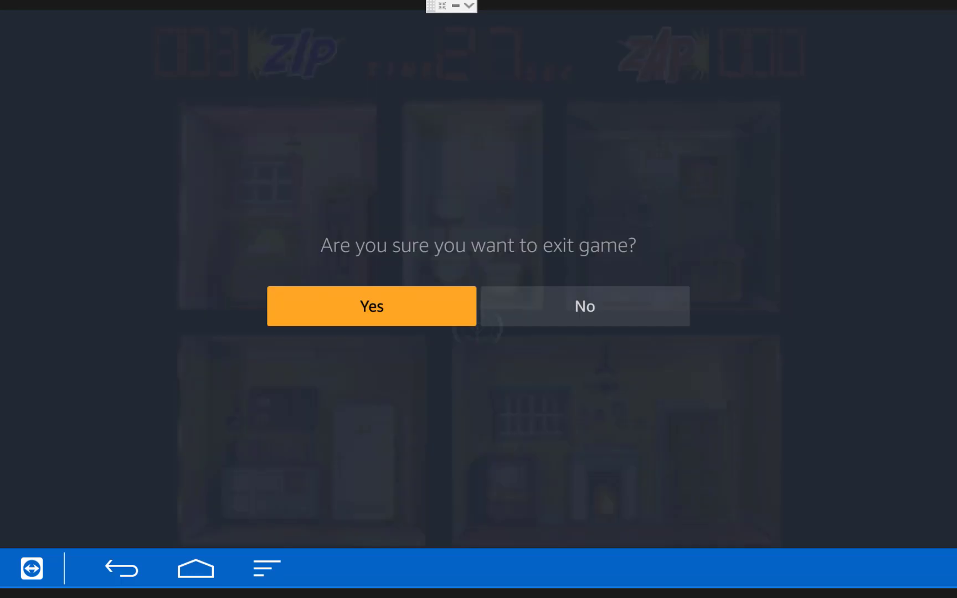
pyautogui.press('Return')
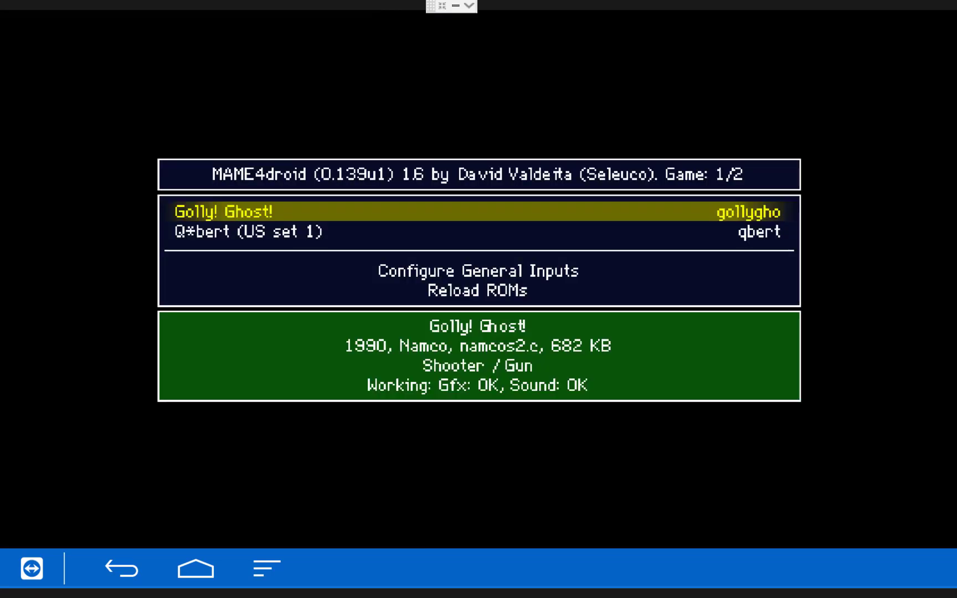
# Launch Q*bert (US set 1), accepting the ROM usage notice and continuing past the game information to its title screen.
pyautogui.press('Down')
pyautogui.press('Return')
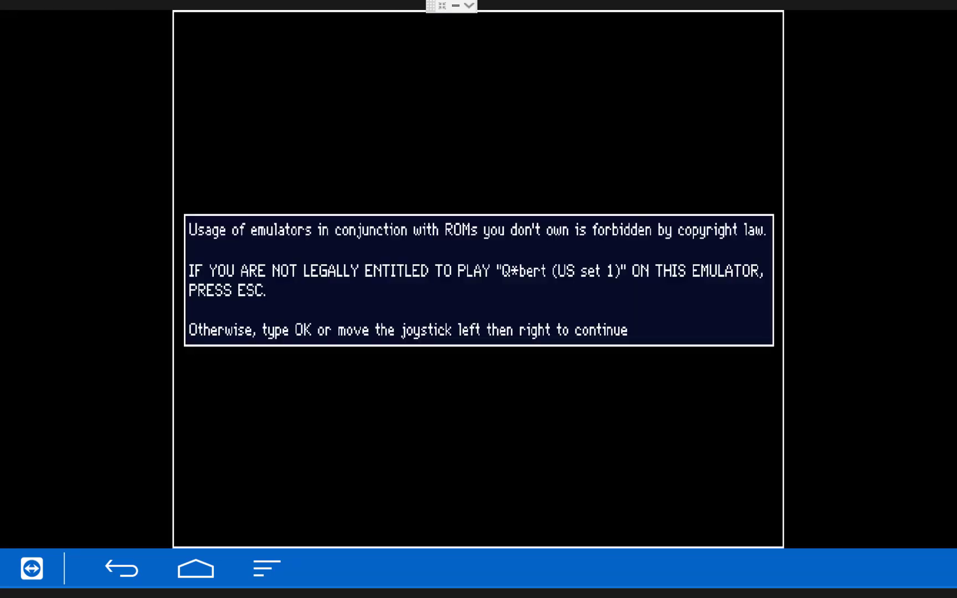
pyautogui.press('Left')
pyautogui.press('Right')
pyautogui.press('Left')
pyautogui.press('Right')
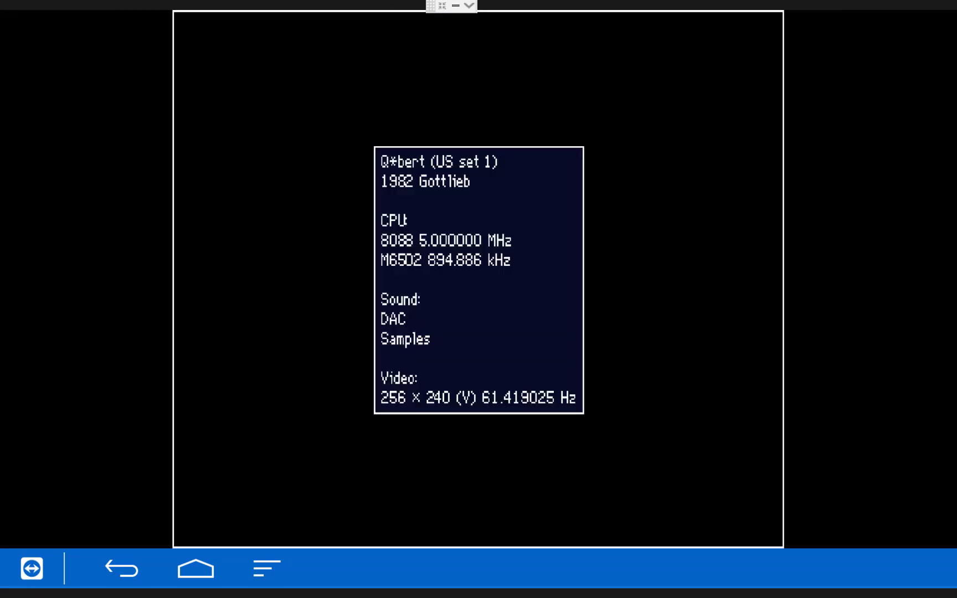
pyautogui.press('Left')
pyautogui.press('Right')
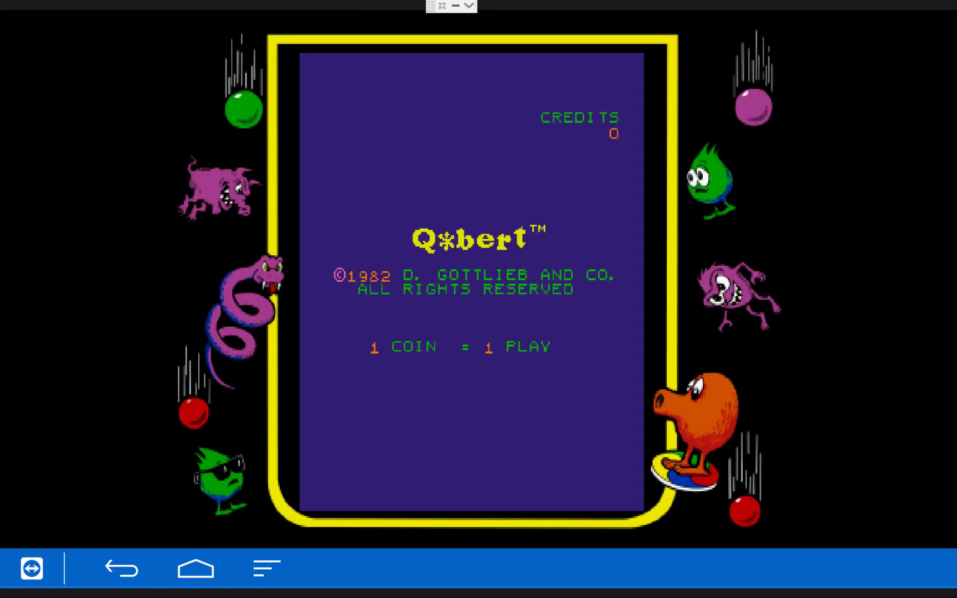
# Insert a coin in Q*bert, start a one-player game and move the character down the pyramid.
pyautogui.press('5')
pyautogui.press('1')
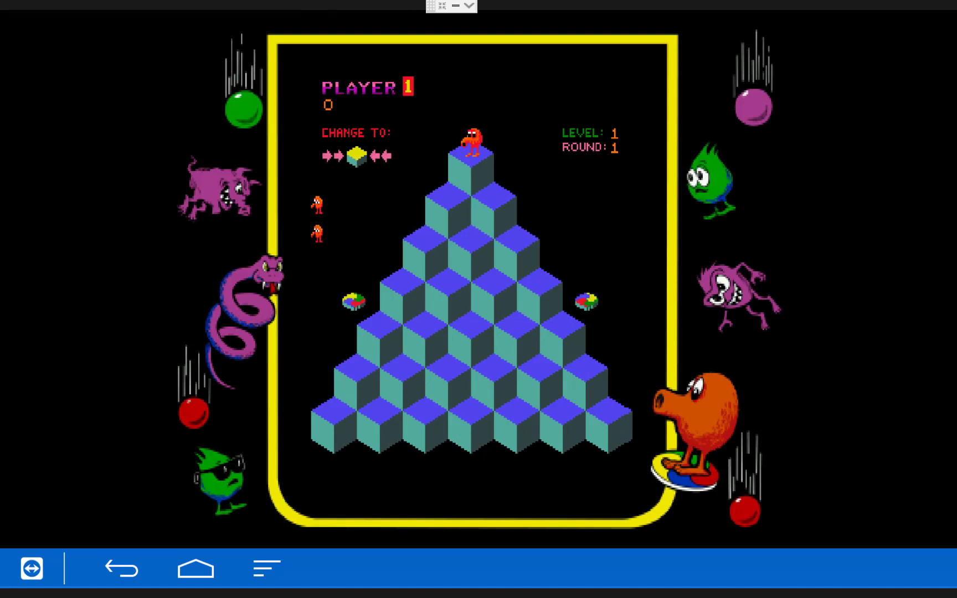
pyautogui.press('Down')
pyautogui.press('Down')
pyautogui.press('Down')
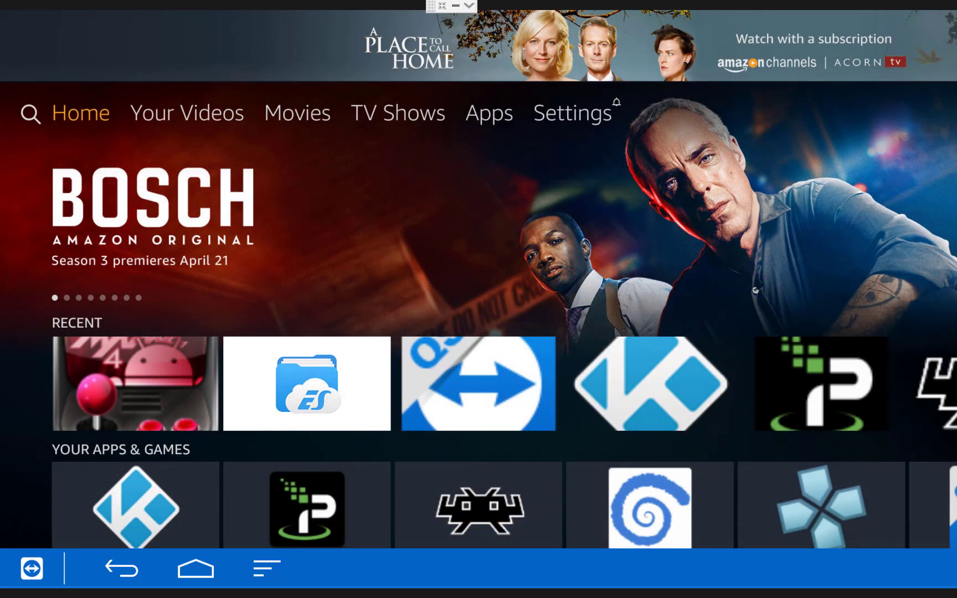